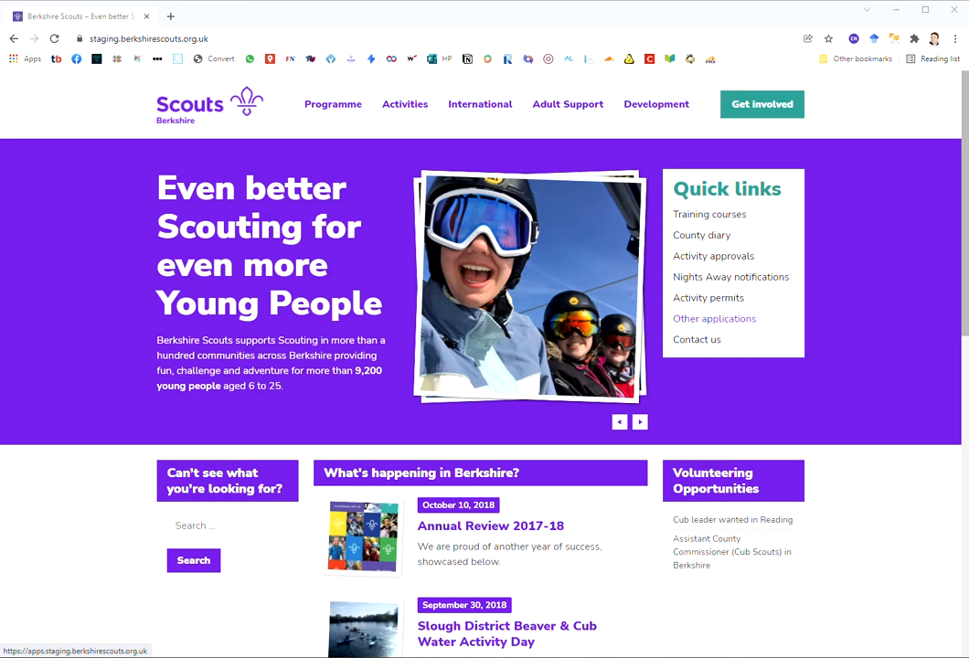
# Step: Sign in to the members' area via Other applications using the autofilled email and password
pyautogui.click(714, 318)
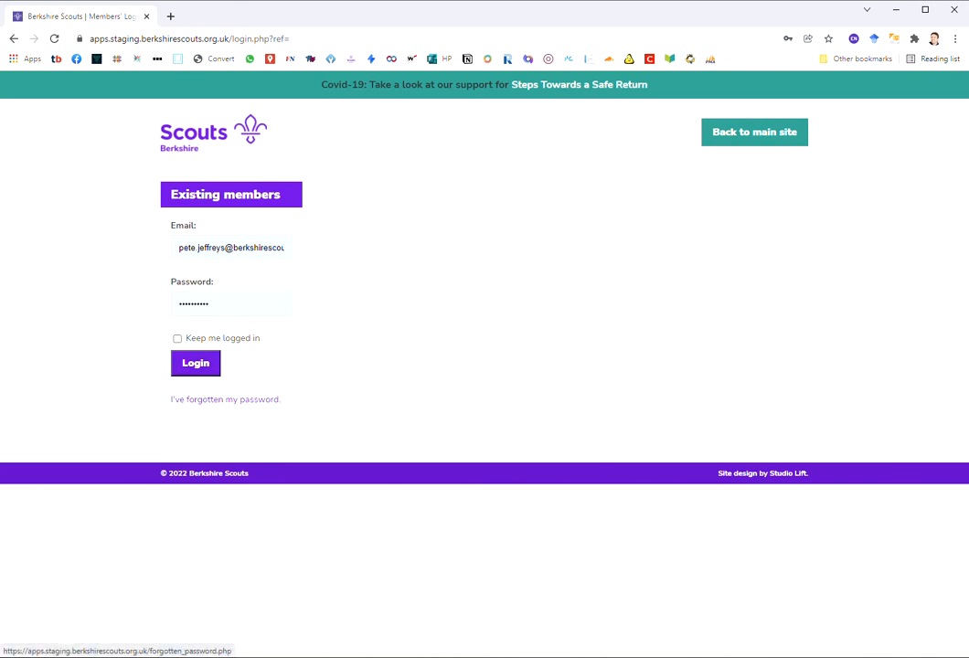
pyautogui.click(195, 363)
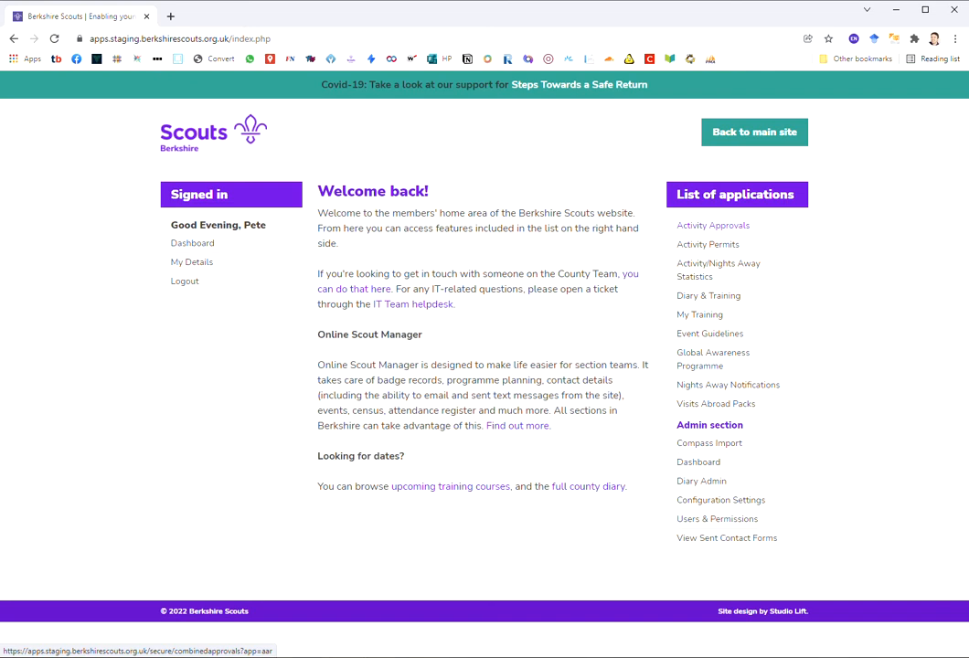
# Step: Open Activity Approvals from the List of applications
pyautogui.click(713, 225)
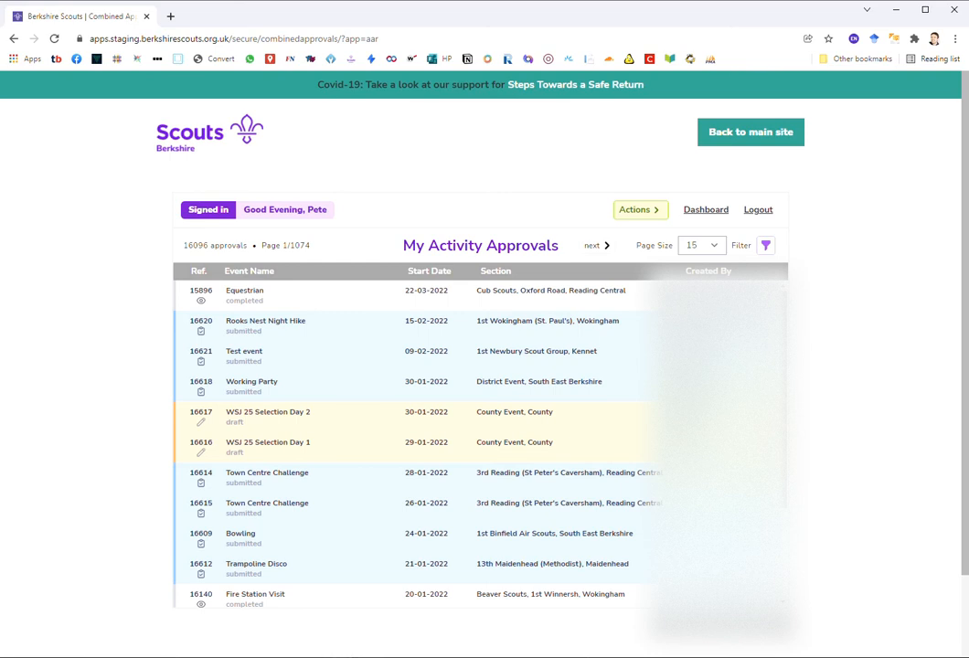
# Step: Show 60 approvals per page, review the filterable columns, and open the Actions menu
pyautogui.click(702, 245)
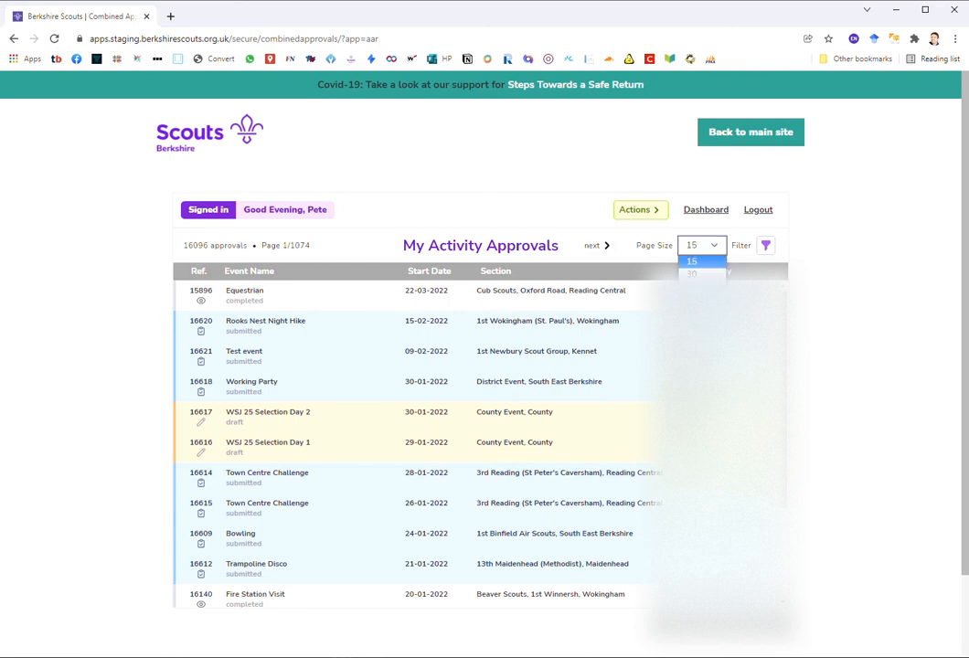
pyautogui.click(700, 287)
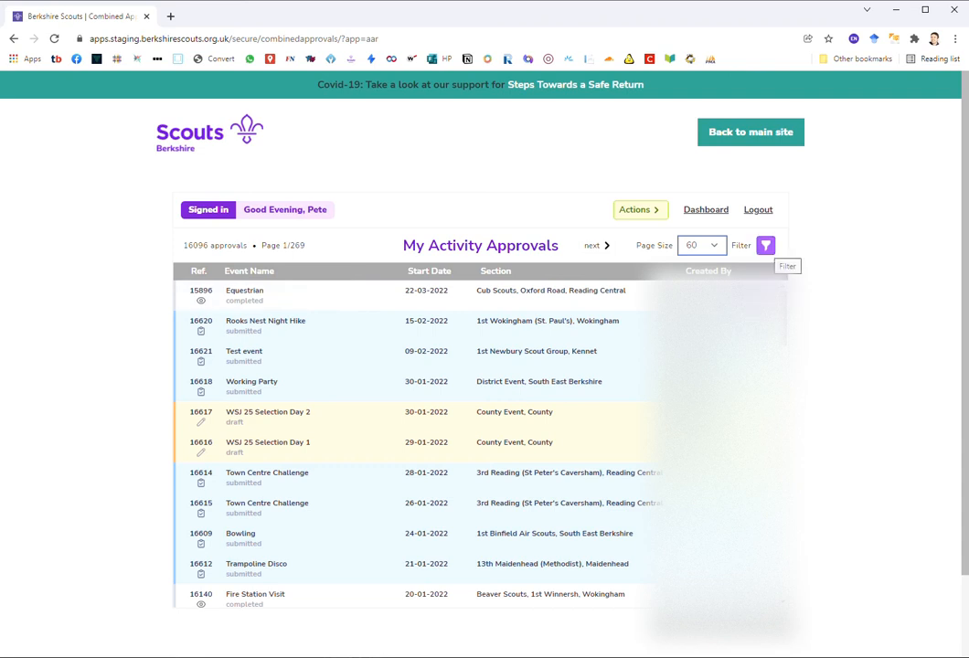
pyautogui.click(765, 244)
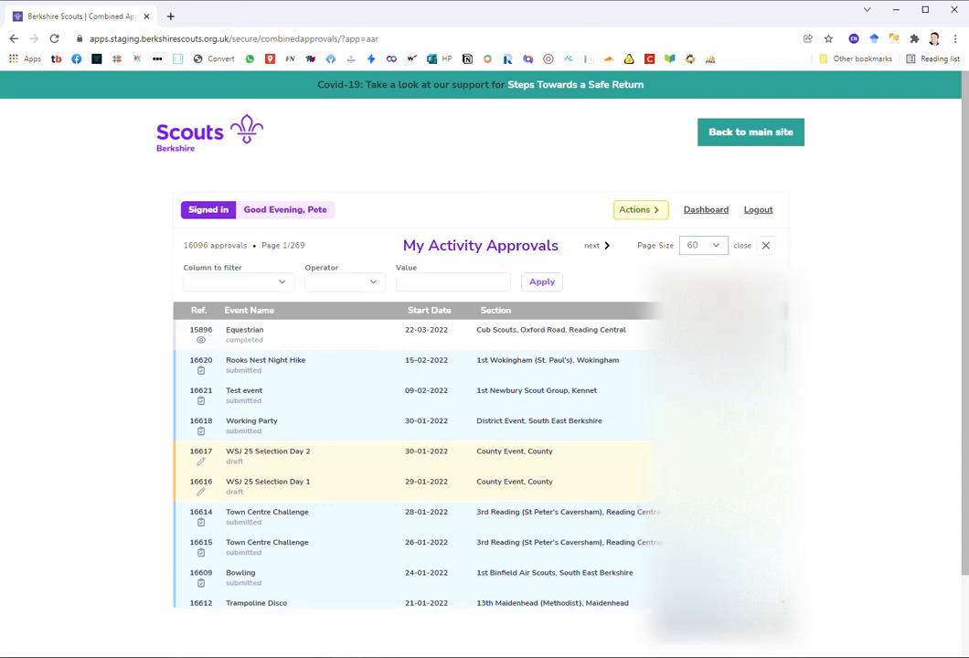
pyautogui.click(216, 281)
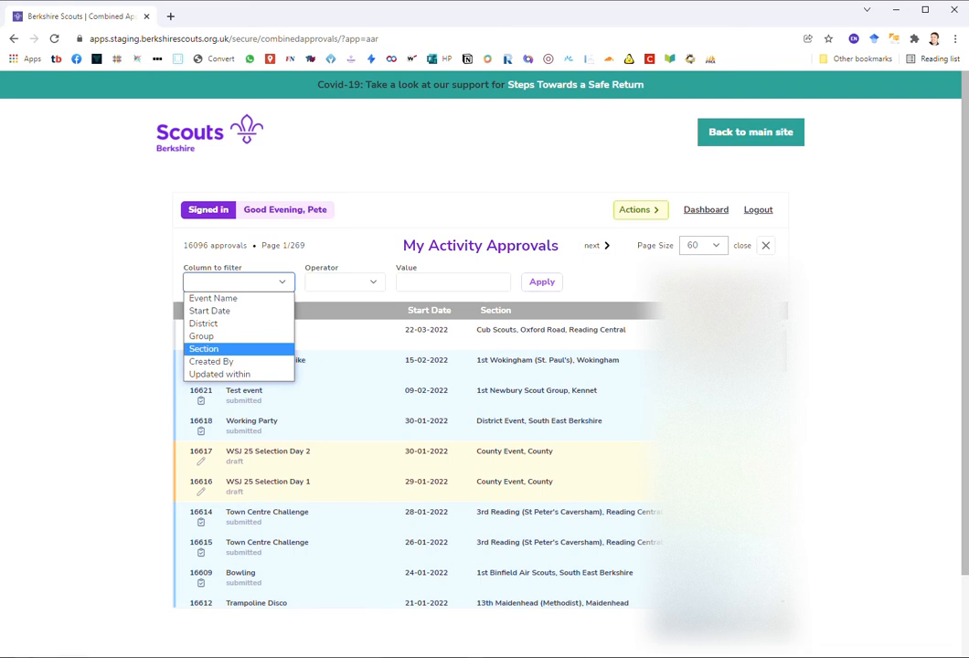
pyautogui.press('Escape')
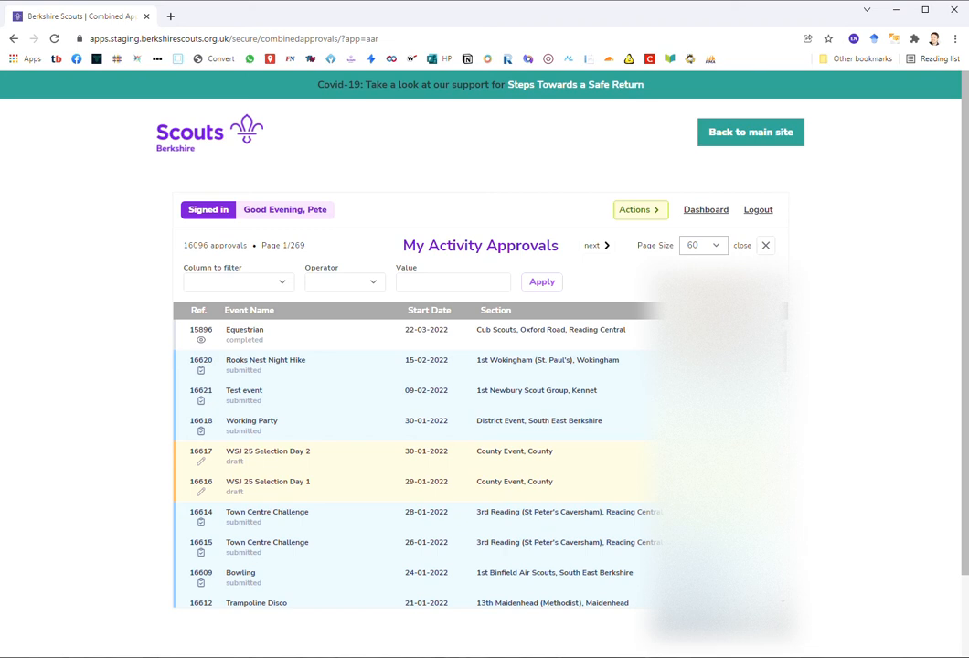
pyautogui.click(640, 209)
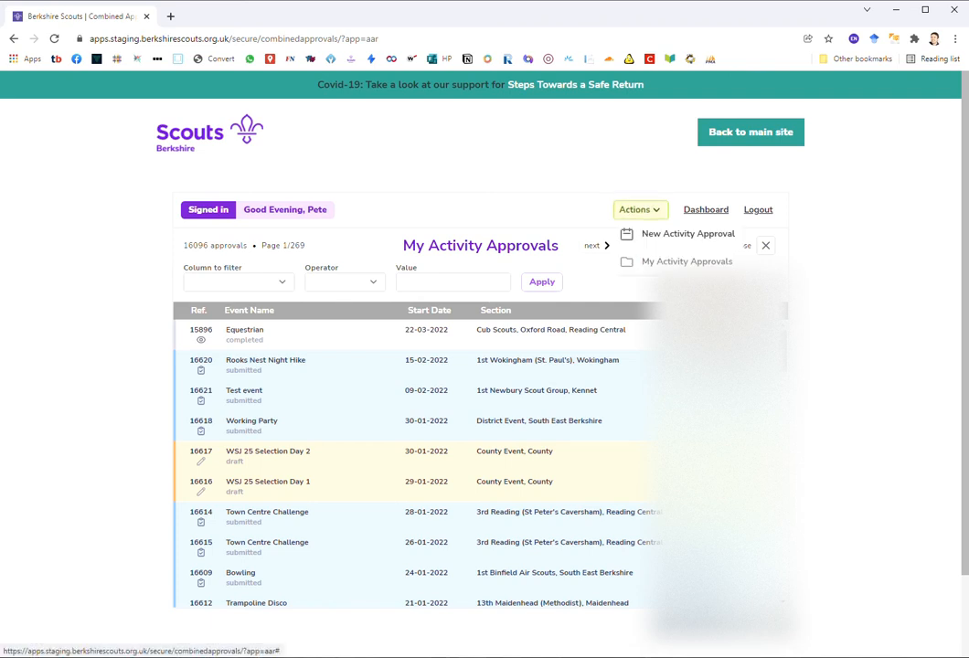
# Step: Start a new approval for Kennet, 1st Newbury Scout Group with 3 Cubs, then go to Event Details
pyautogui.click(687, 233)
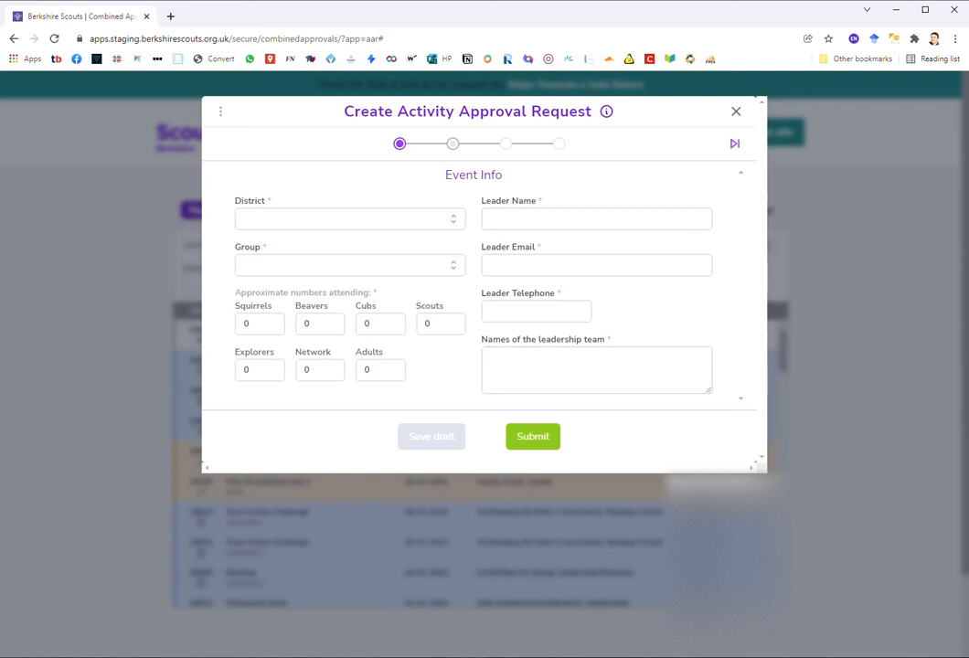
pyautogui.click(350, 219)
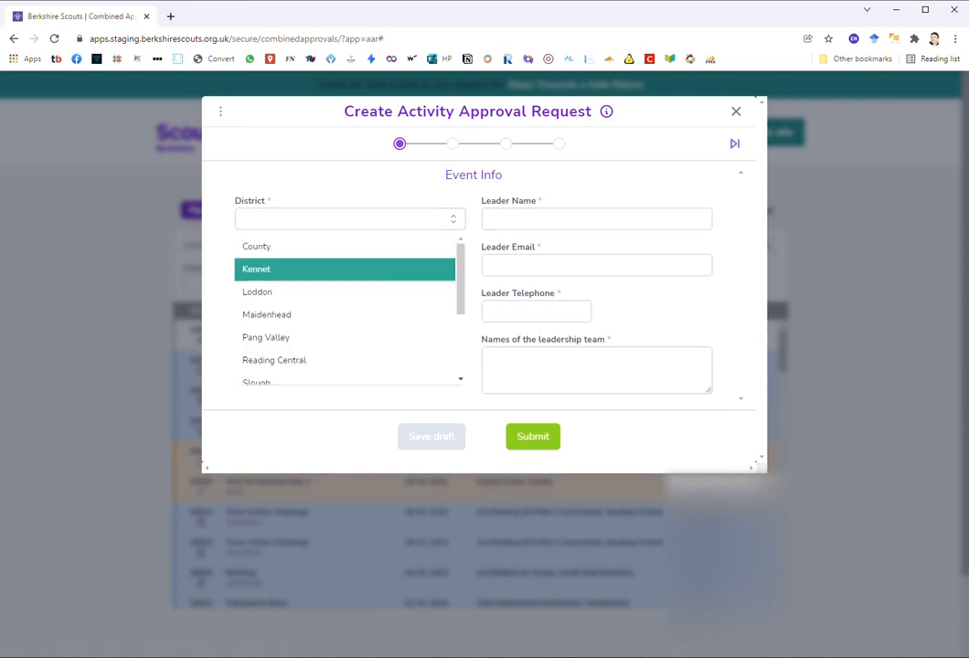
pyautogui.click(265, 269)
pyautogui.click(350, 265)
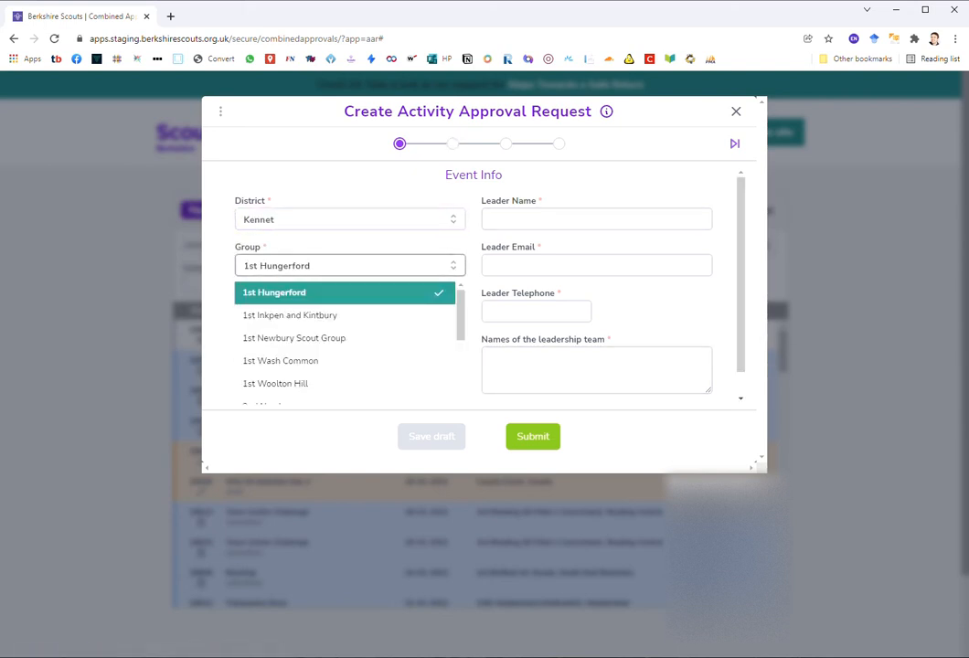
pyautogui.click(294, 338)
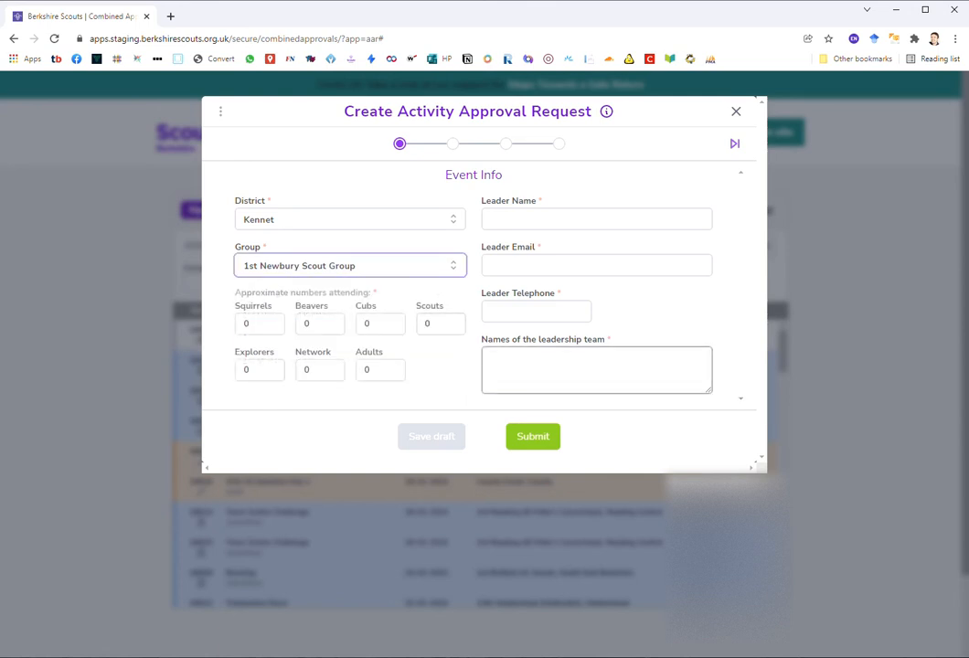
pyautogui.doubleClick(369, 324)
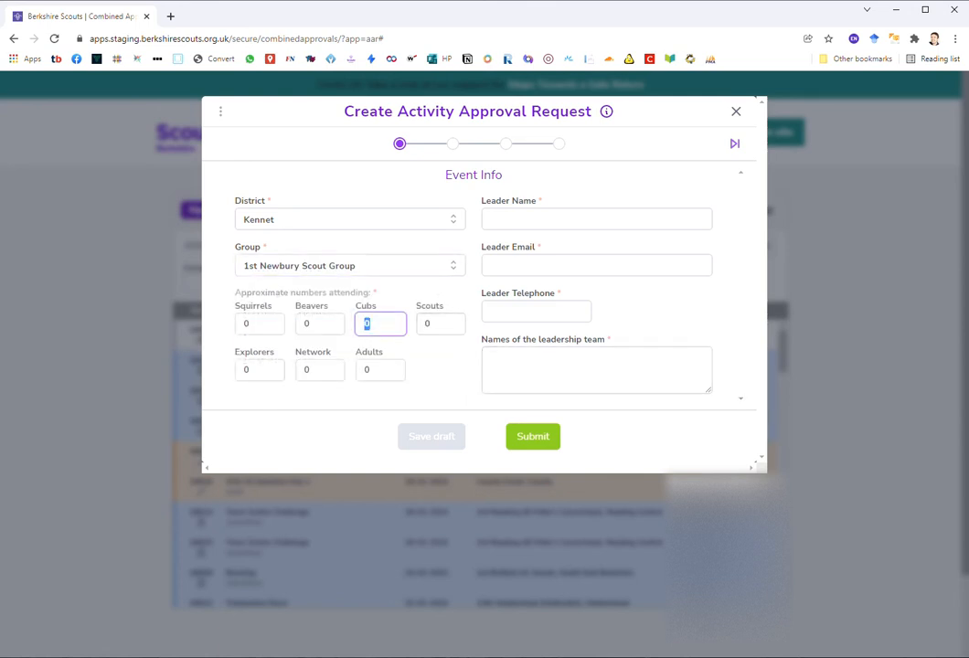
pyautogui.write('3')
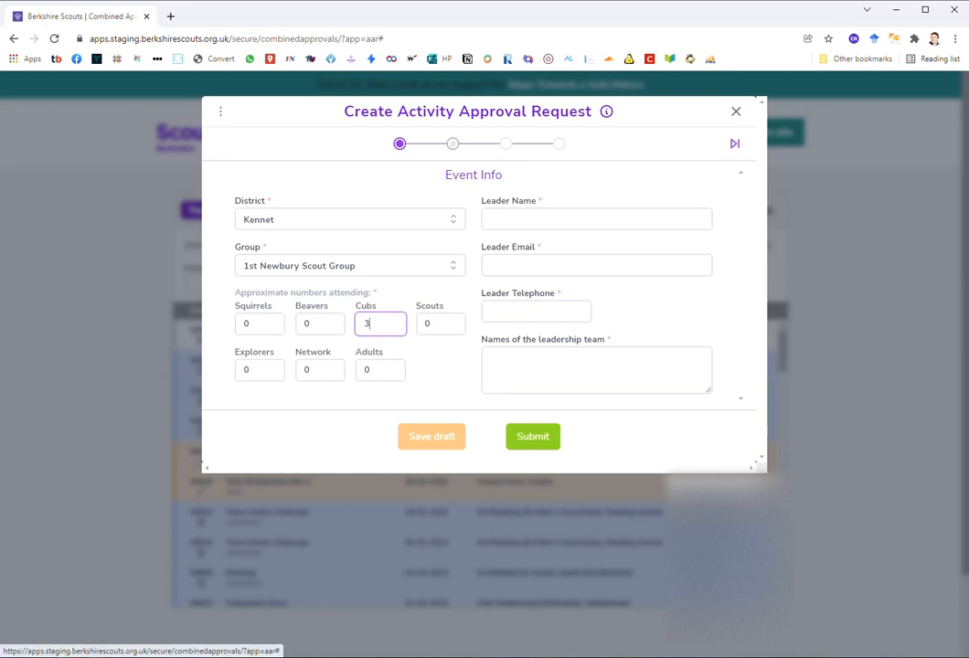
pyautogui.click(453, 143)
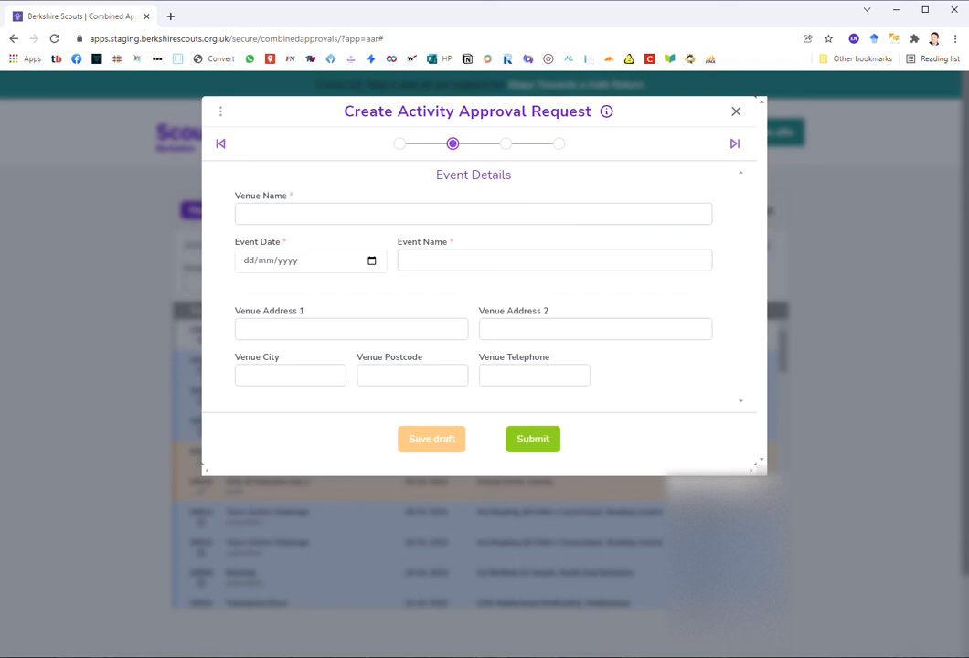
# Step: Set the event date to 13 February 2022 and continue to the permit step
pyautogui.click(371, 260)
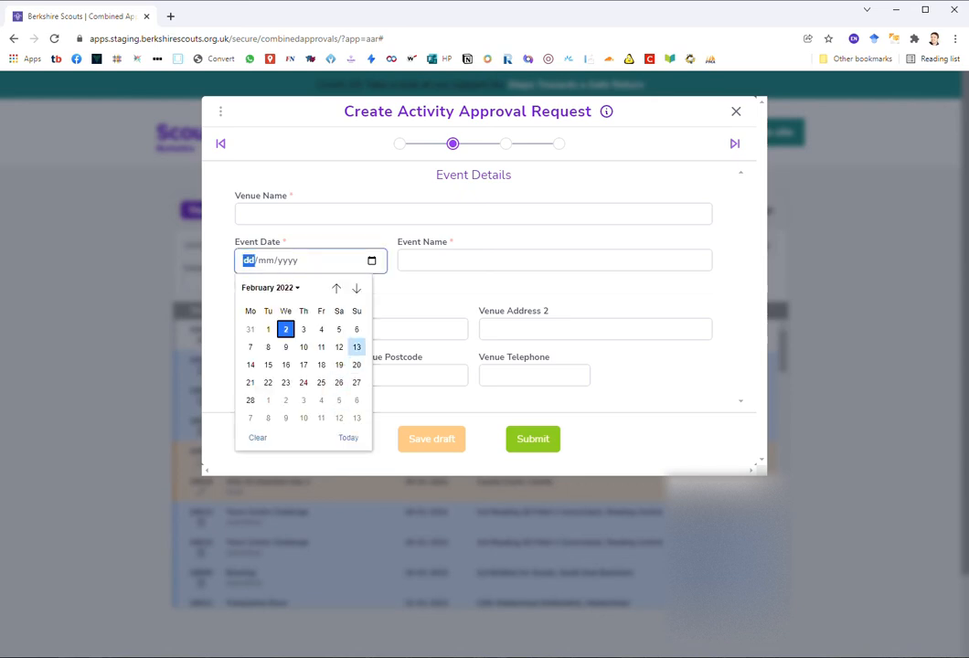
pyautogui.click(356, 347)
pyautogui.click(735, 144)
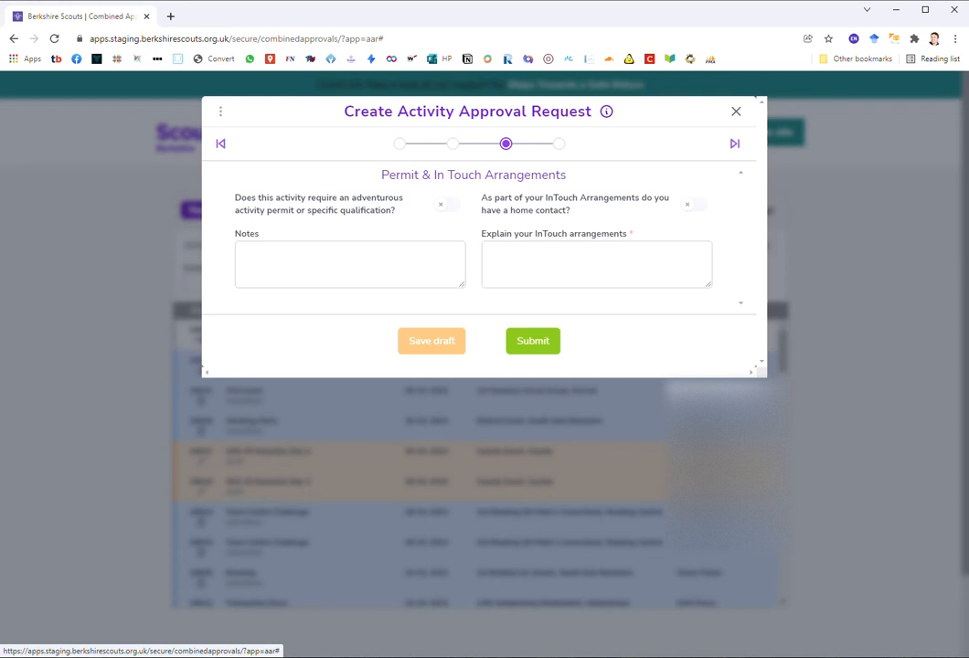
# Step: Leave the permit and home contact options off and move on to Risk Assessments
pyautogui.click(447, 204)
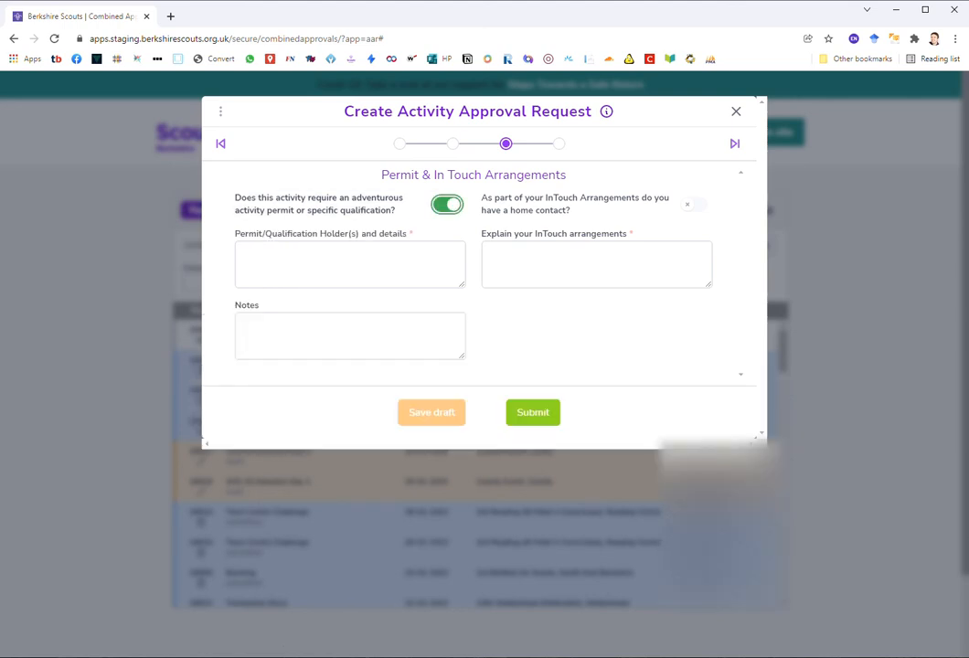
pyautogui.click(447, 205)
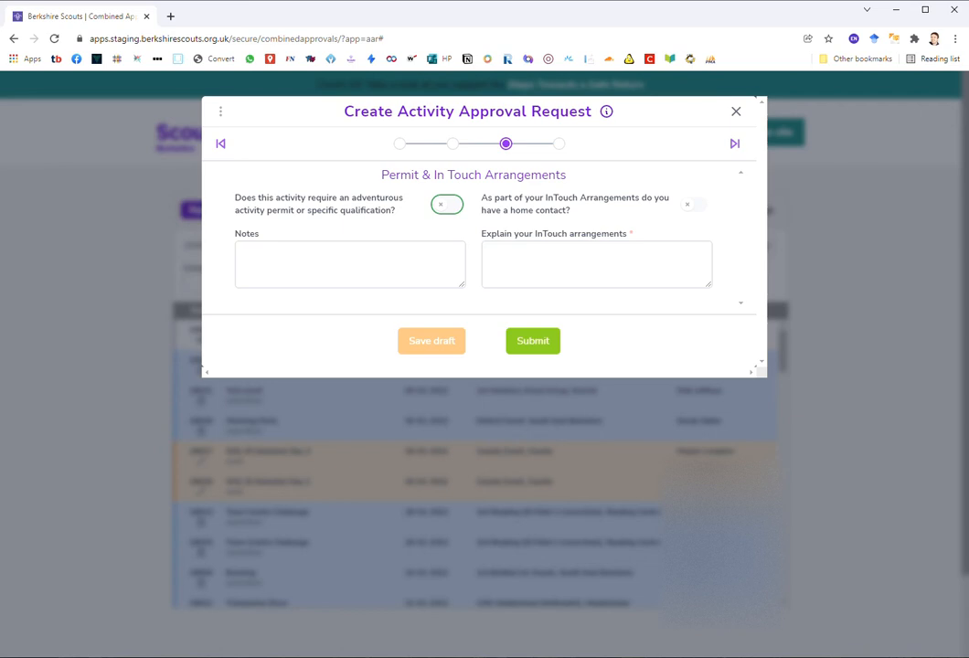
pyautogui.click(597, 265)
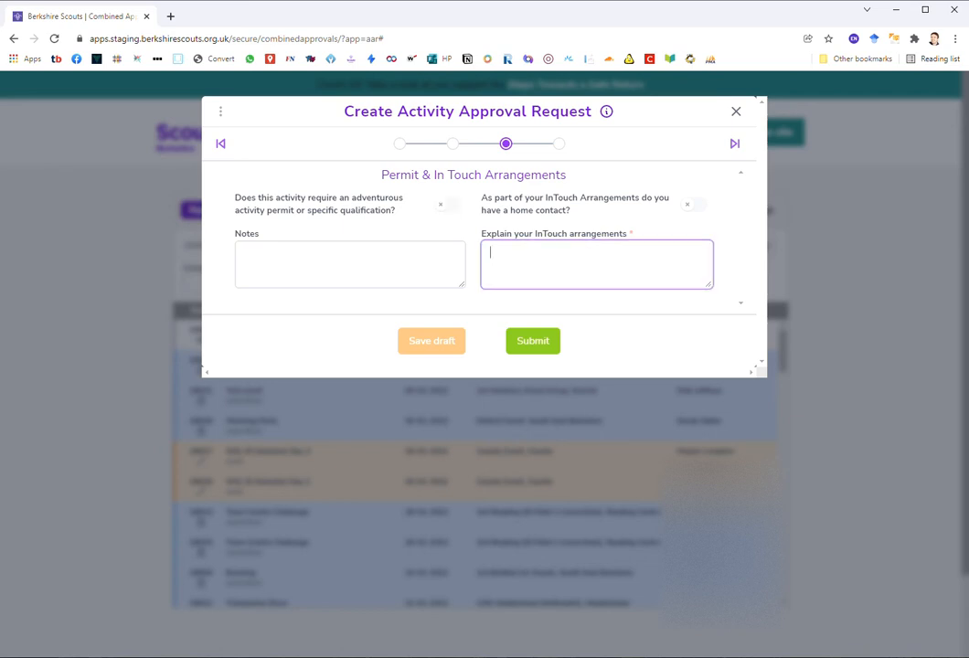
pyautogui.click(694, 205)
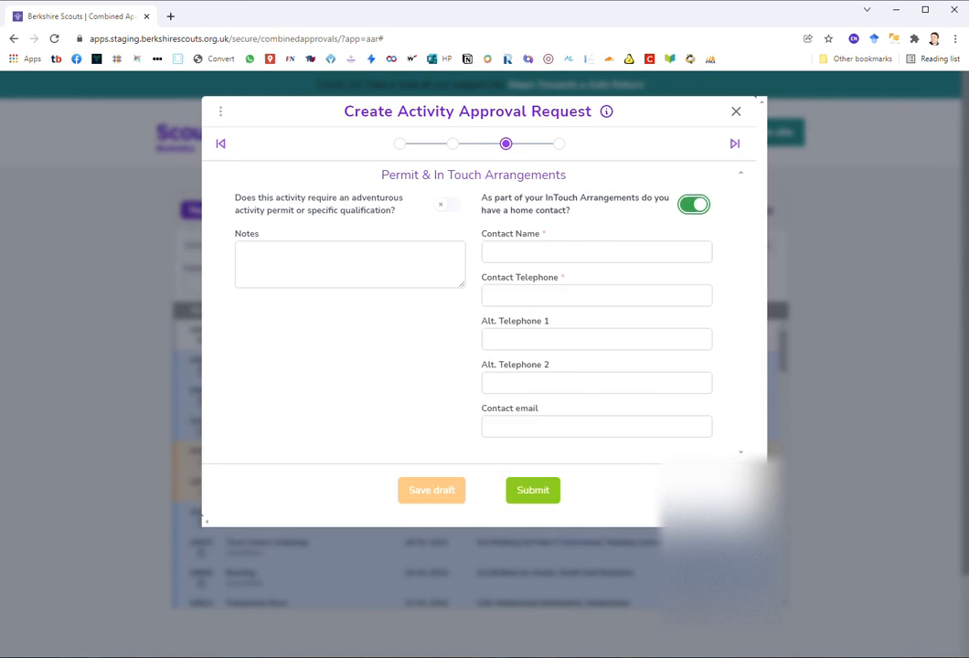
pyautogui.click(694, 205)
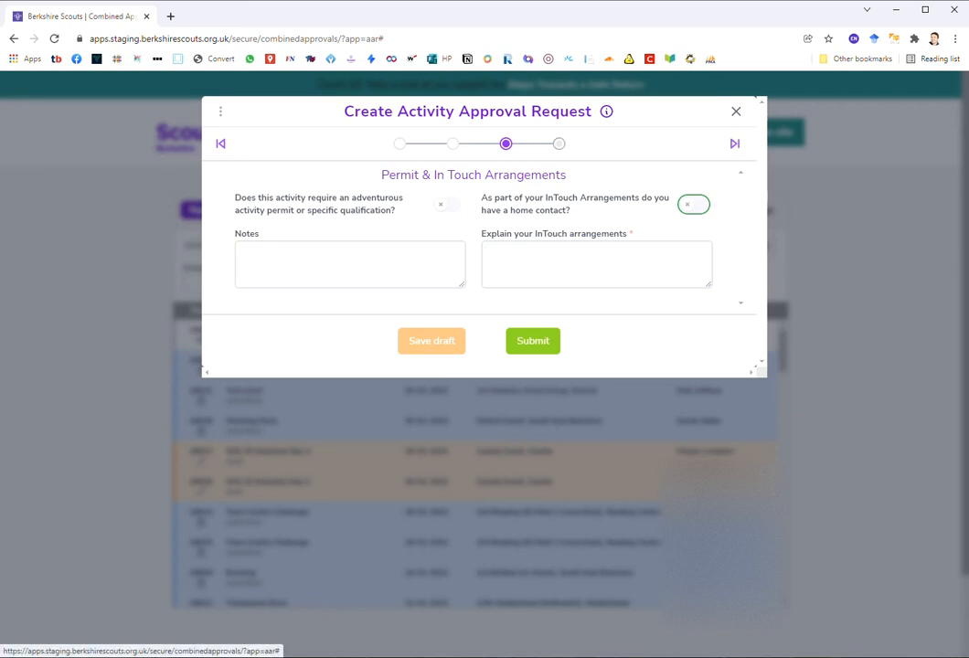
pyautogui.click(559, 143)
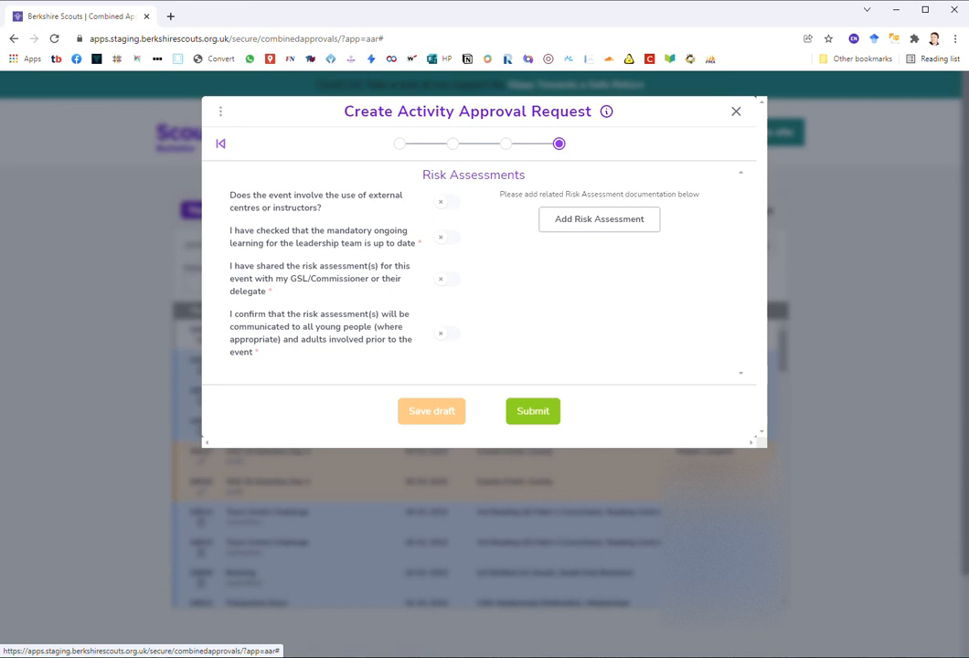
# Step: Leave the external centres option off and save the request as a draft
pyautogui.click(447, 202)
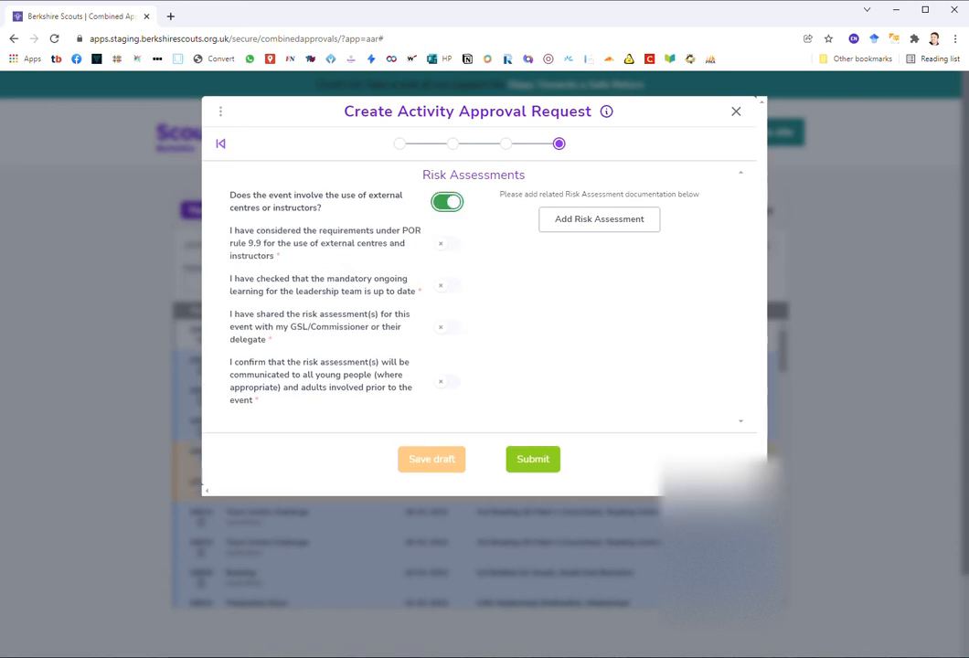
pyautogui.click(447, 202)
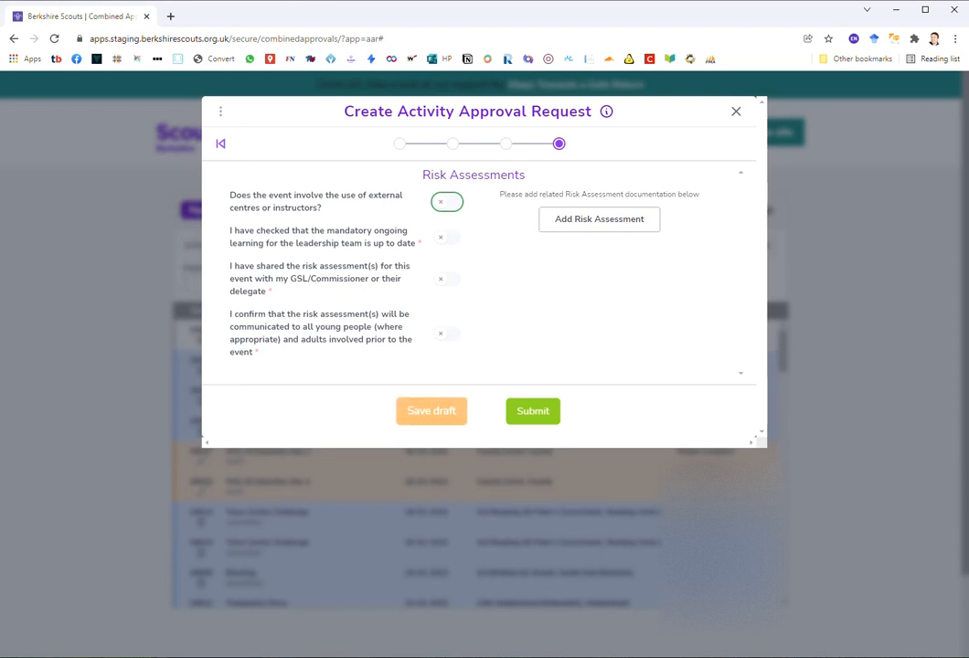
pyautogui.click(430, 410)
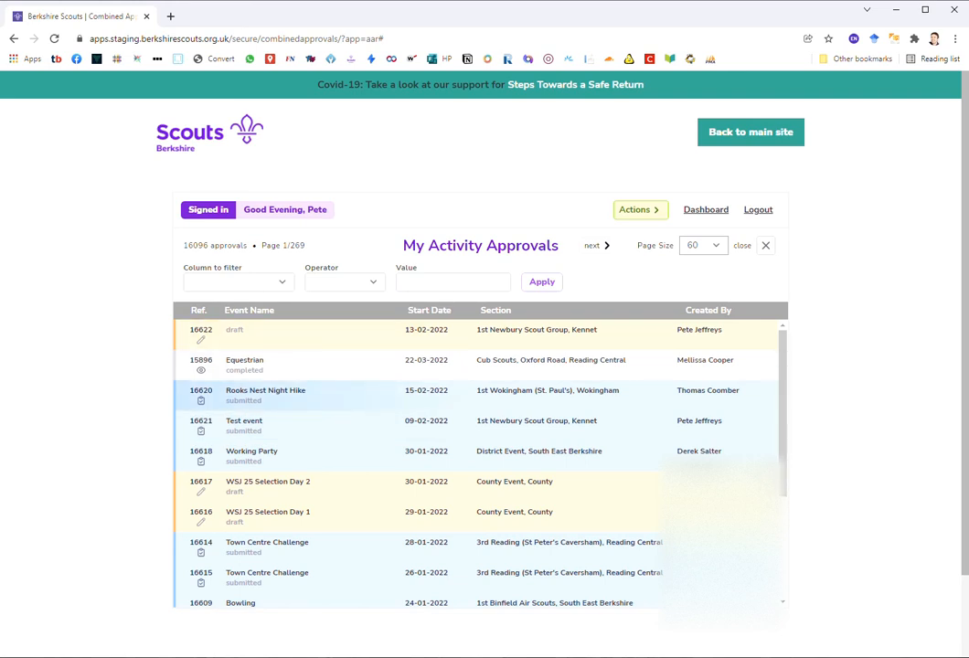
# Step: Reopen draft approval 16622 for editing and select its Adults attending number
pyautogui.scroll(-2, 479, 461)
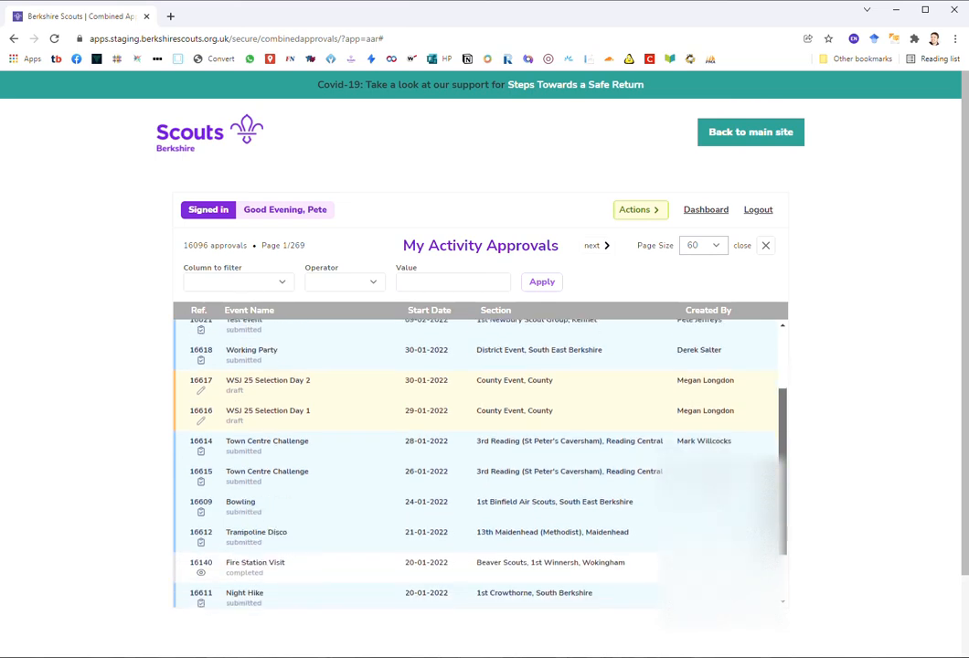
pyautogui.scroll(-2, 480, 462)
pyautogui.scroll(4, 480, 462)
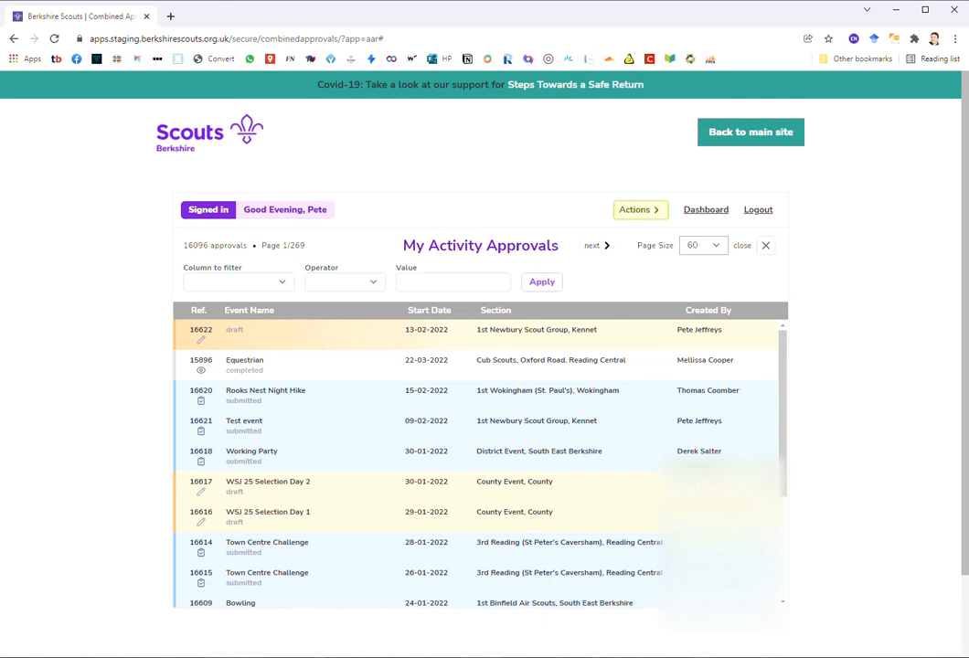
pyautogui.click(201, 339)
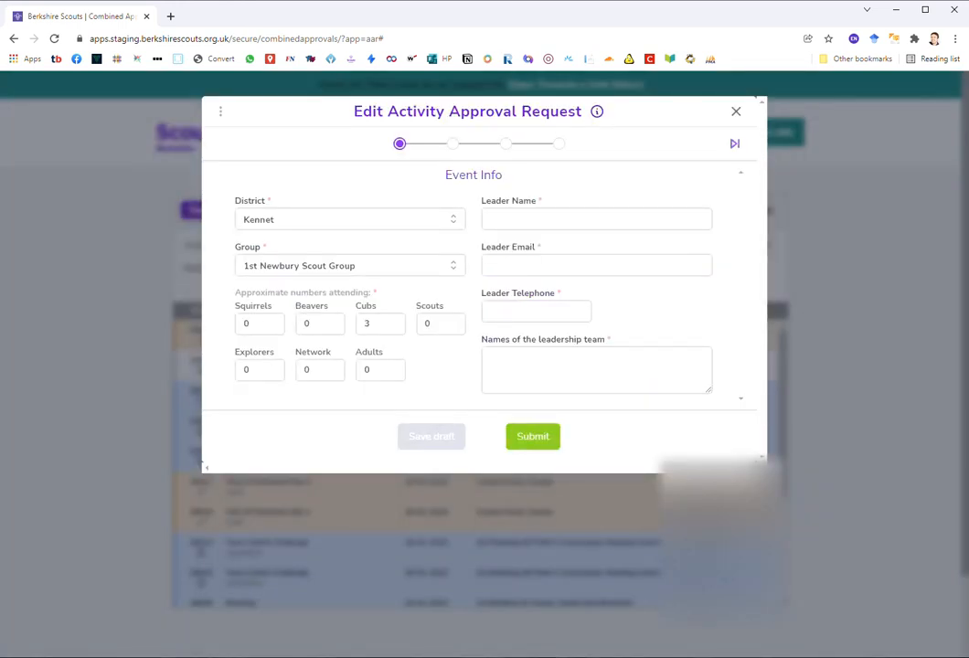
pyautogui.doubleClick(367, 370)
# Step: Set Adults to 2, enter the leader's name, e-mail and telephone, and list 'Some other people' as leadership team
pyautogui.write('2')
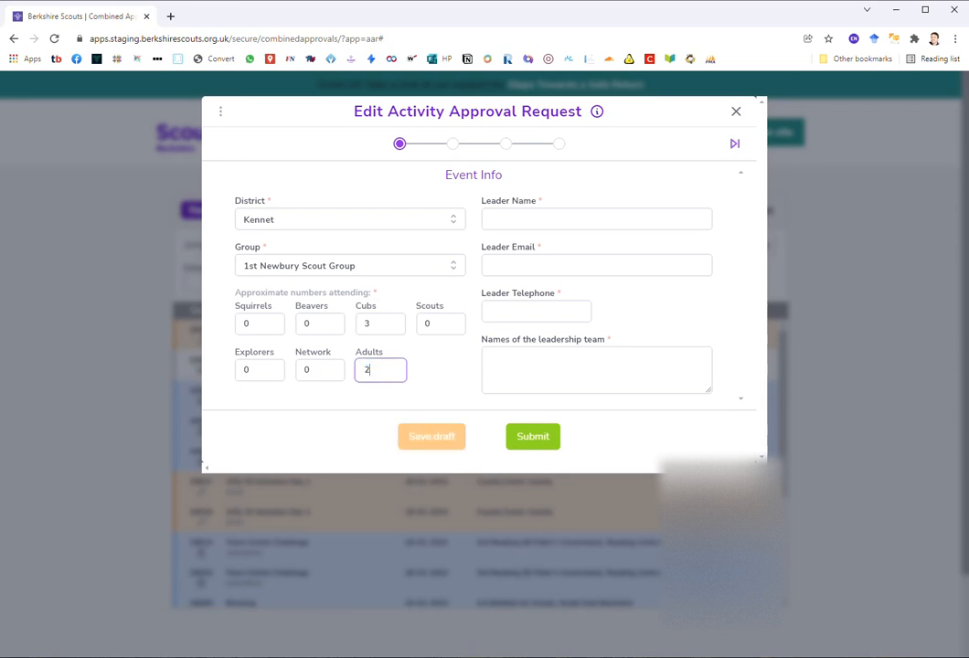
pyautogui.press('Tab')
pyautogui.write('Test')
pyautogui.press('Tab')
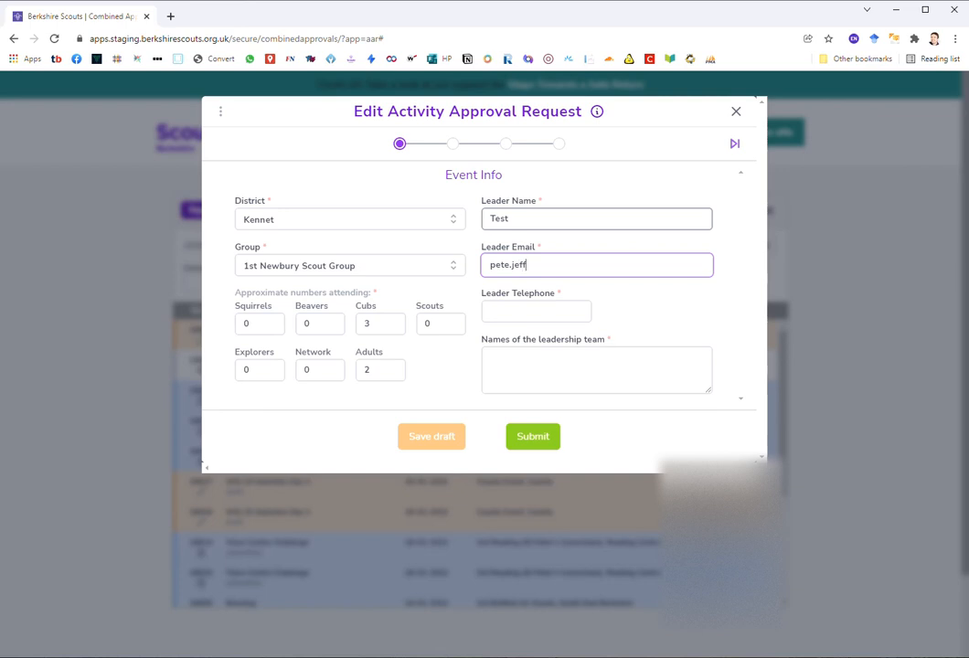
pyautogui.press('Tab')
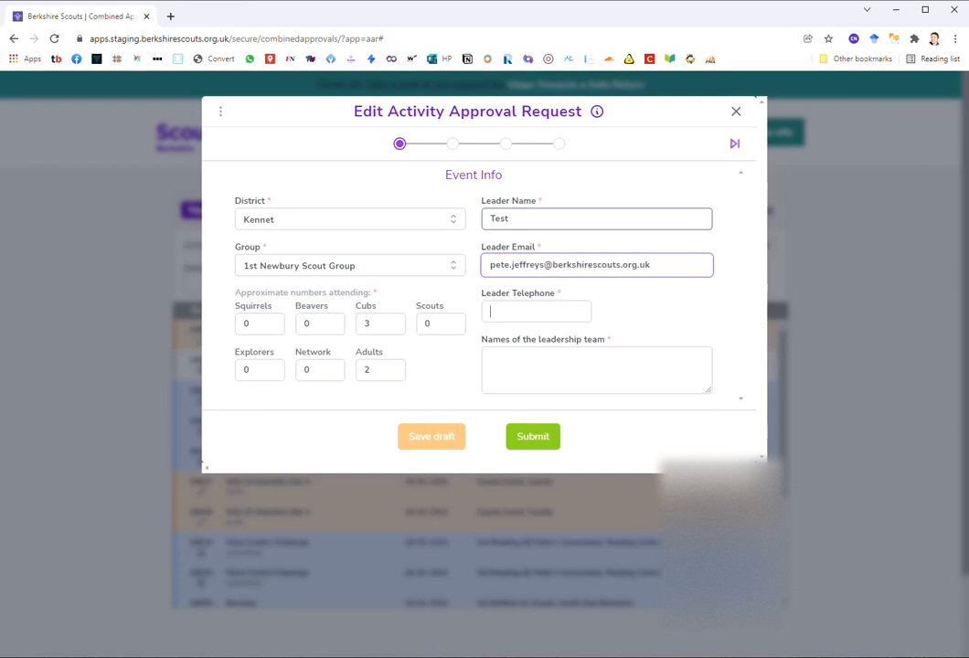
pyautogui.write('123456789')
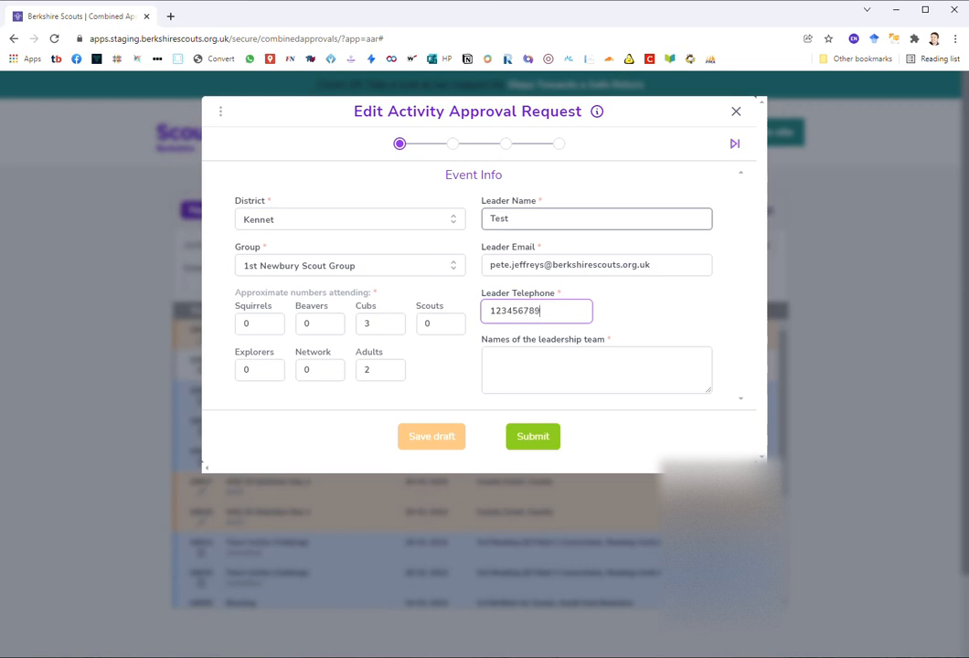
pyautogui.press('Tab')
pyautogui.write('Some other')
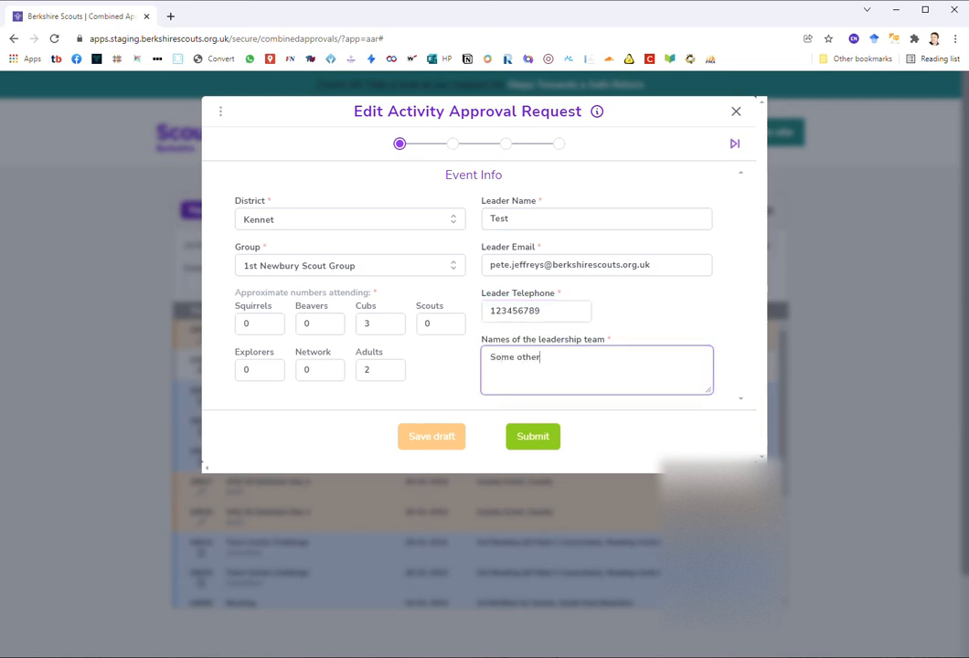
pyautogui.write(' people')
# Step: Enter 'Test event' as both the Venue Name and Event Name
pyautogui.click(735, 143)
pyautogui.click(473, 214)
pyautogui.write('Test event')
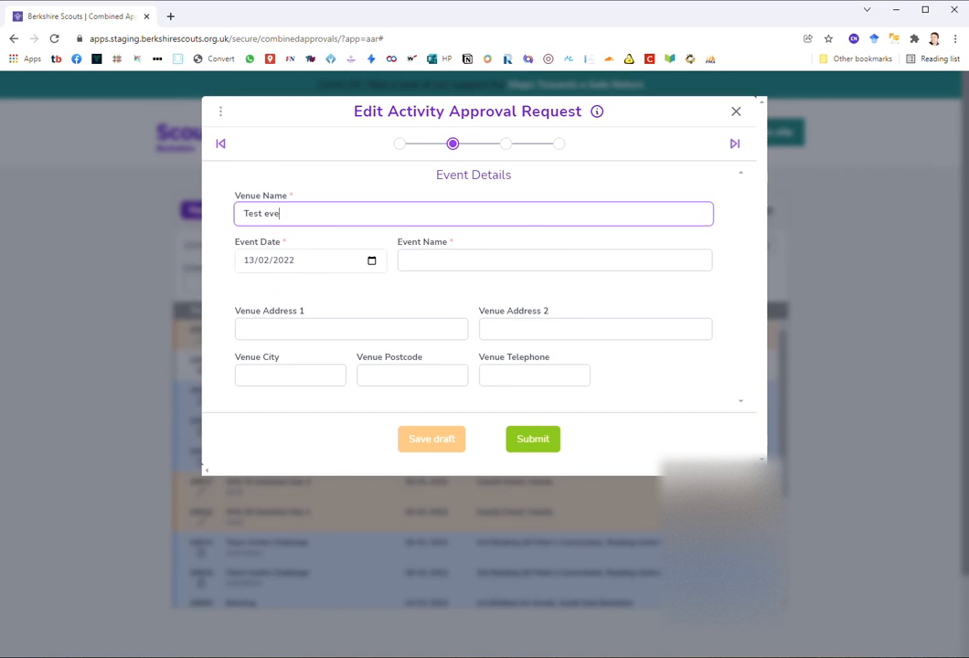
pyautogui.press('Tab')
pyautogui.press('Tab')
pyautogui.press('Tab')
pyautogui.press('Tab')
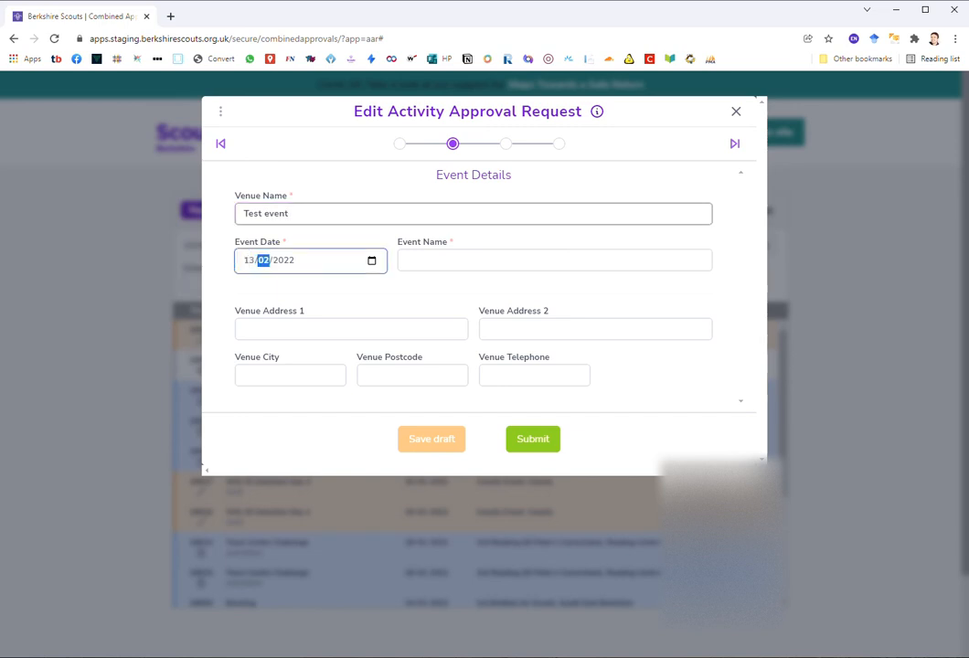
pyautogui.write('Test event')
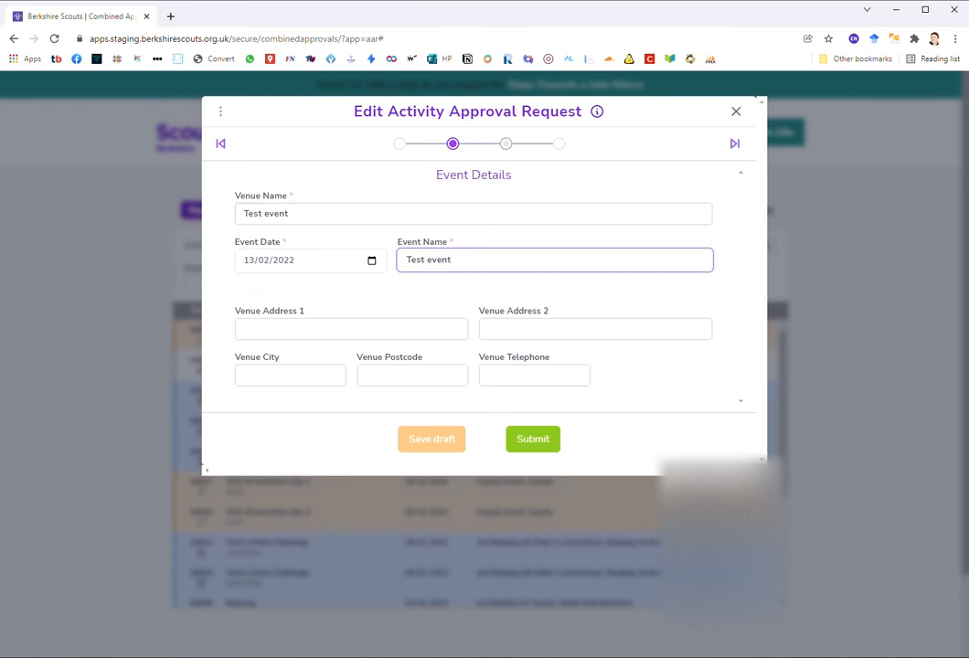
# Step: Explain InTouch as 'Contact with people', confirm all three risk assessment statements, and submit
pyautogui.click(506, 143)
pyautogui.click(589, 261)
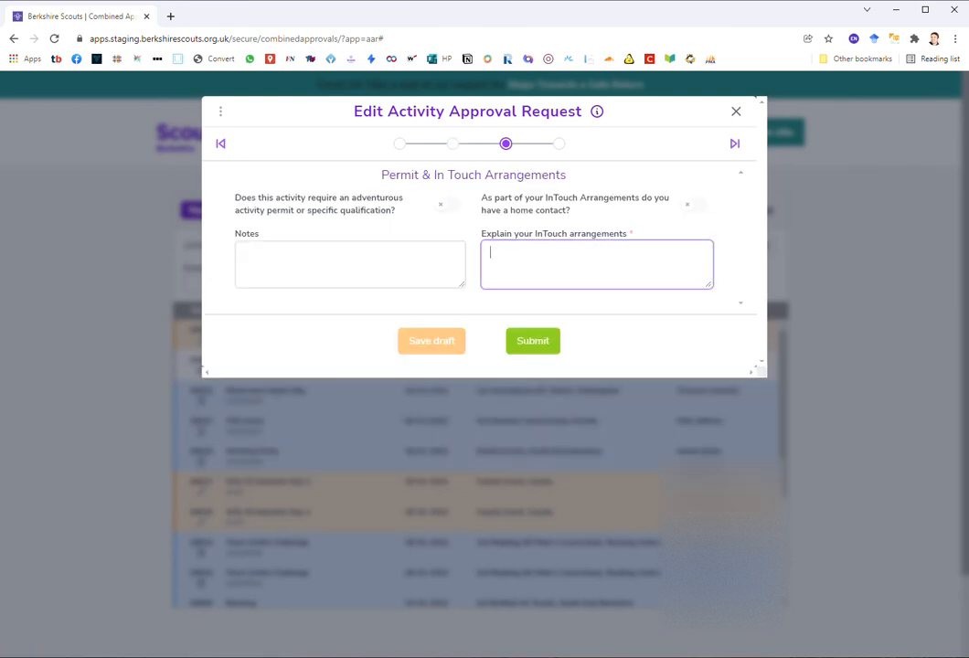
pyautogui.write('Contact with people')
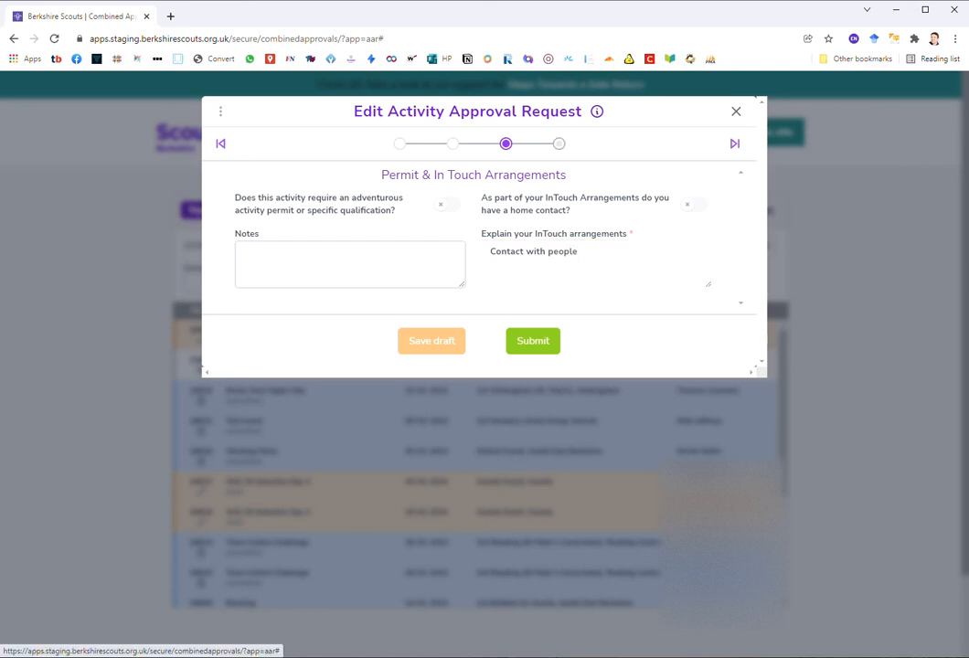
pyautogui.click(559, 144)
pyautogui.click(447, 238)
pyautogui.click(447, 279)
pyautogui.click(447, 334)
pyautogui.click(531, 411)
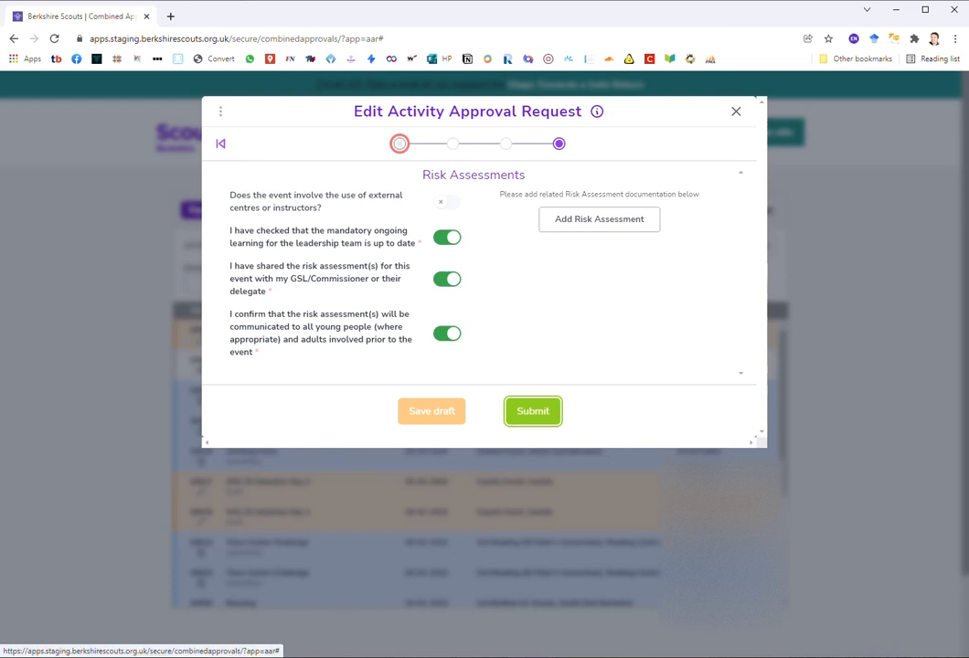
# Step: Add a leading 0 to the leader telephone number on Event Info and resubmit the request
pyautogui.click(400, 143)
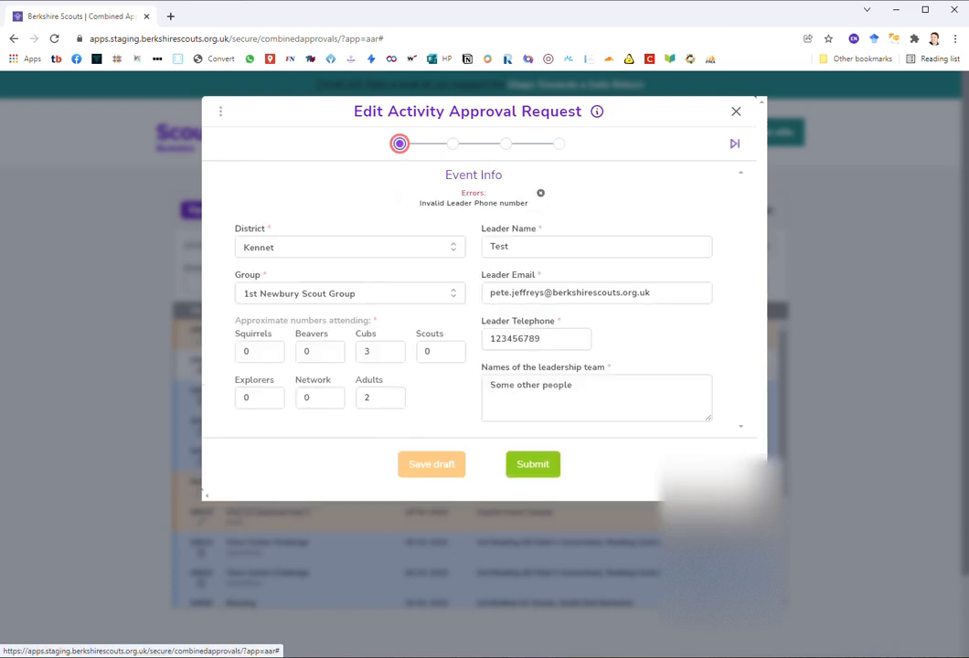
pyautogui.click(491, 338)
pyautogui.write('0')
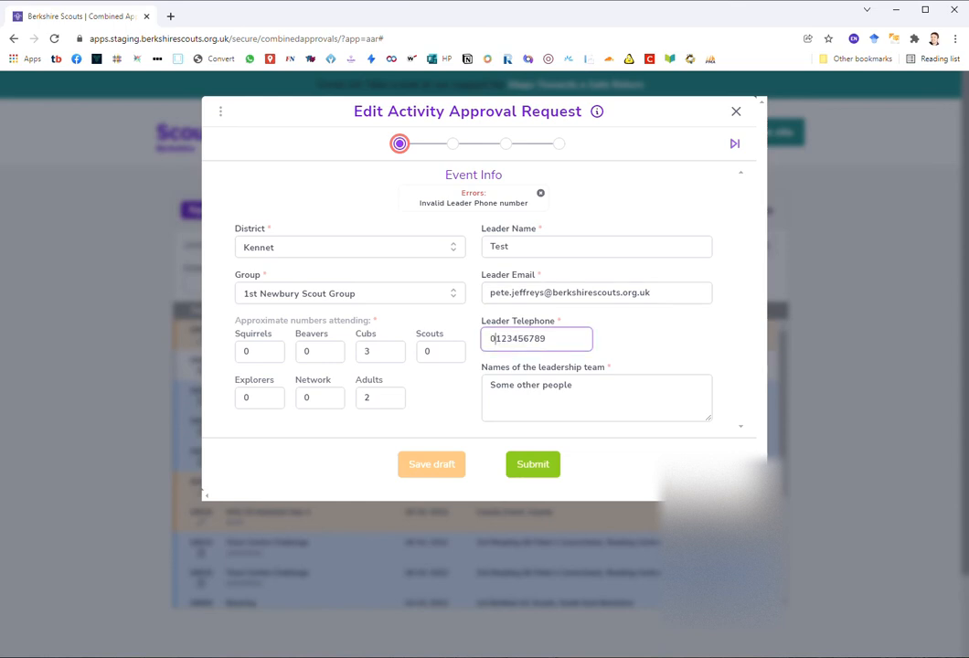
pyautogui.click(532, 464)
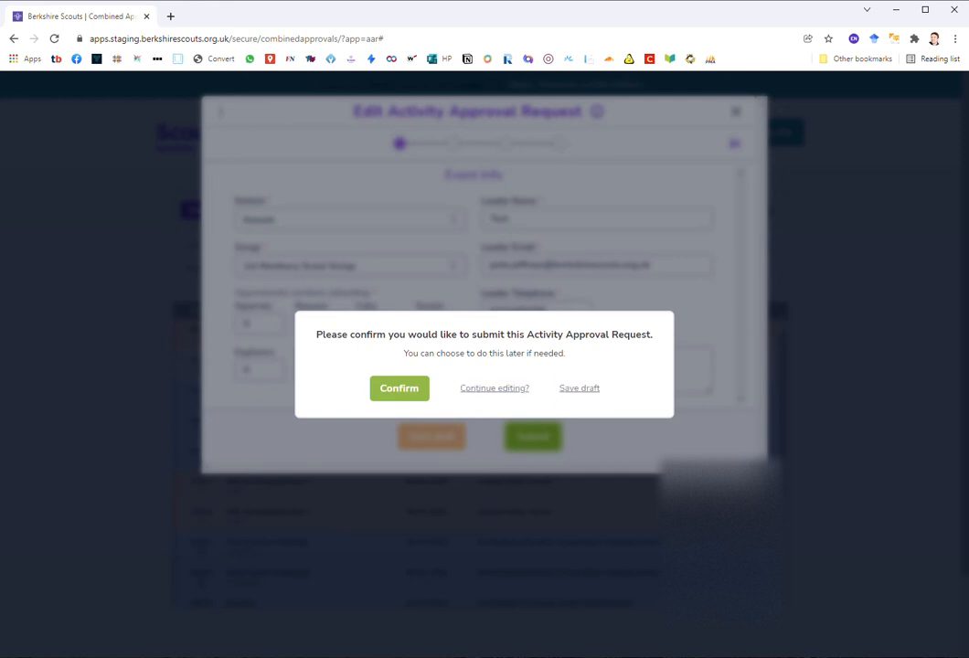
# Step: Confirm submitting request 16622 'Test event' and dismiss the thank-you notice
pyautogui.click(400, 388)
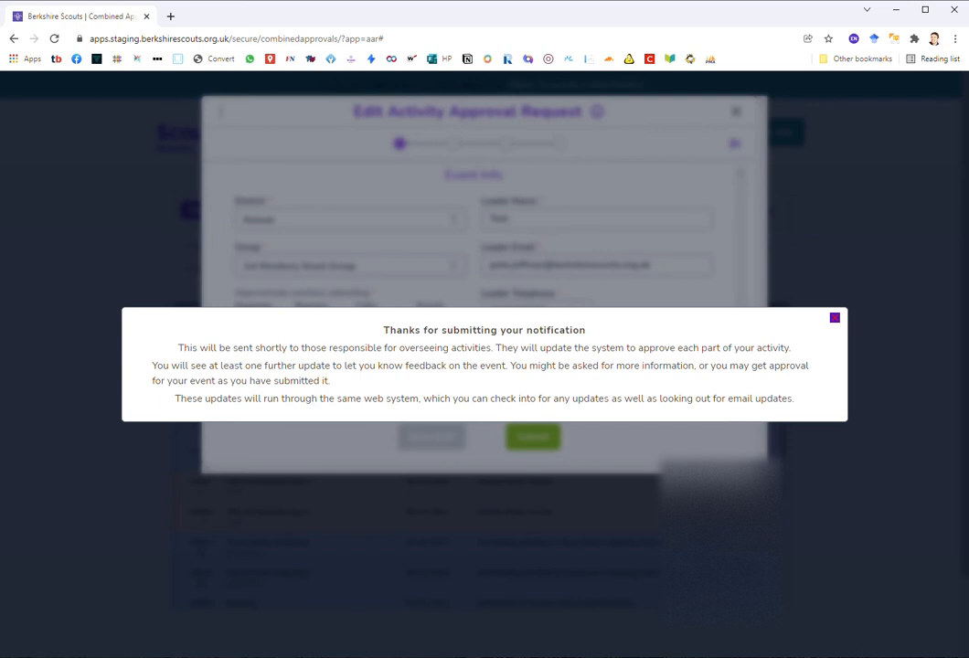
pyautogui.click(835, 317)
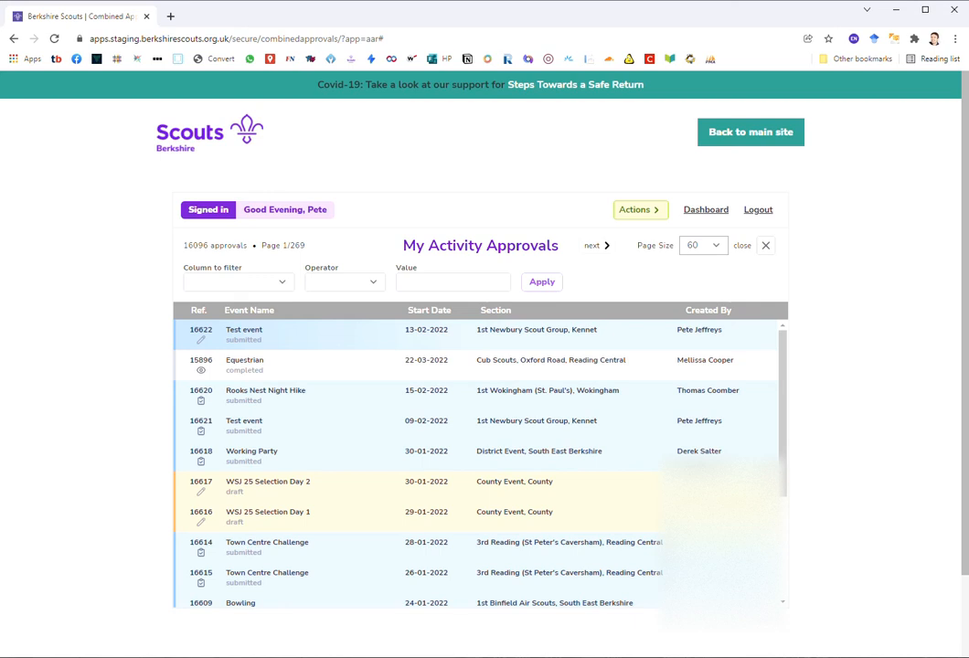
# Step: Open request 16622 'Test event', close it unchanged, then reopen it to review its Event Info
pyautogui.click(248, 330)
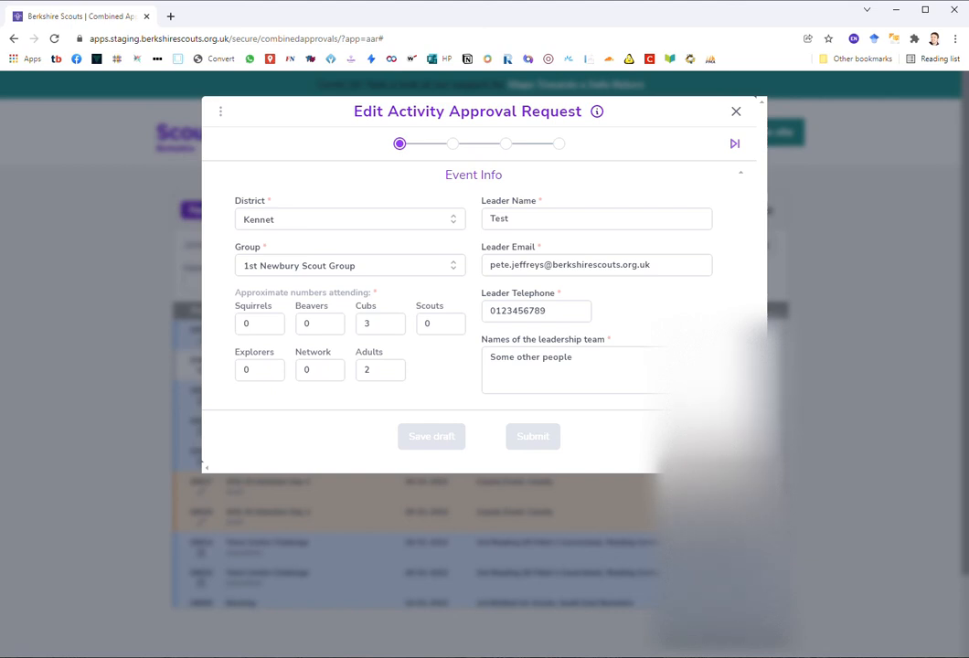
pyautogui.click(735, 111)
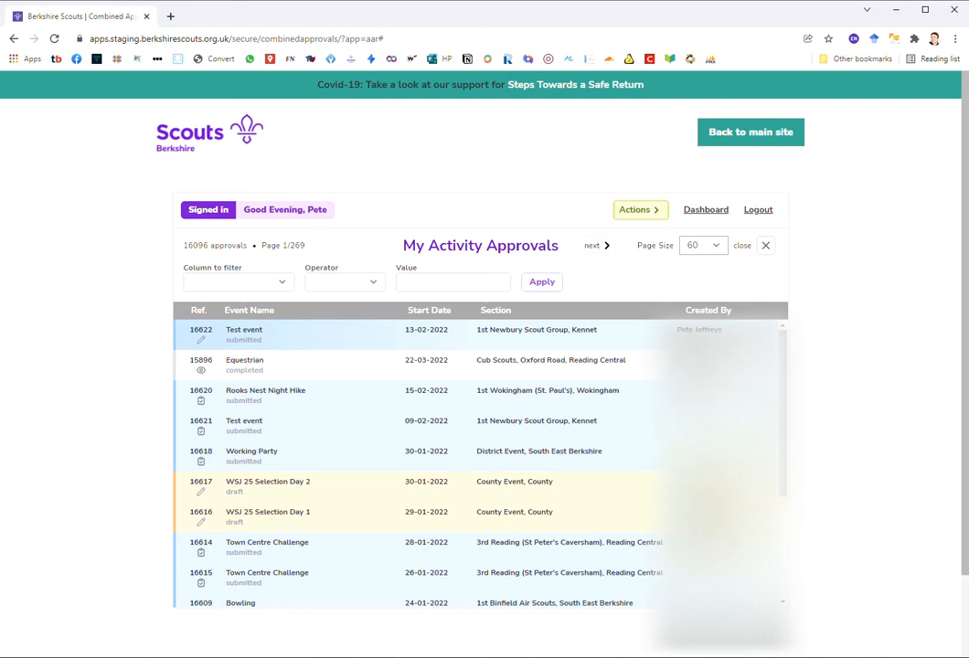
pyautogui.click(245, 334)
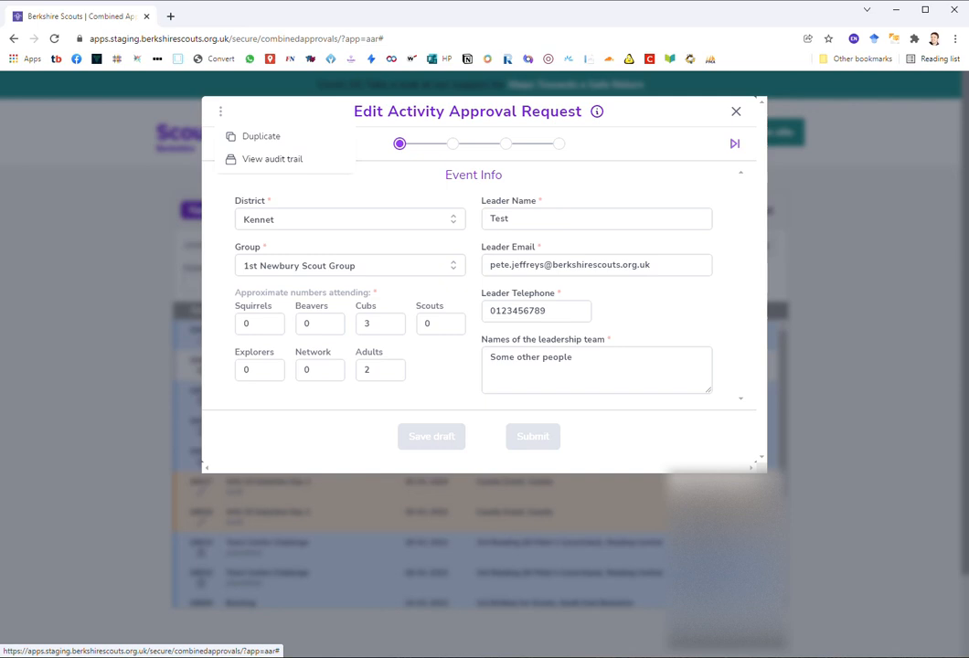
# Step: Download the audit trail of request 16622 as aar_audit_16622.csv and close the request
pyautogui.click(271, 159)
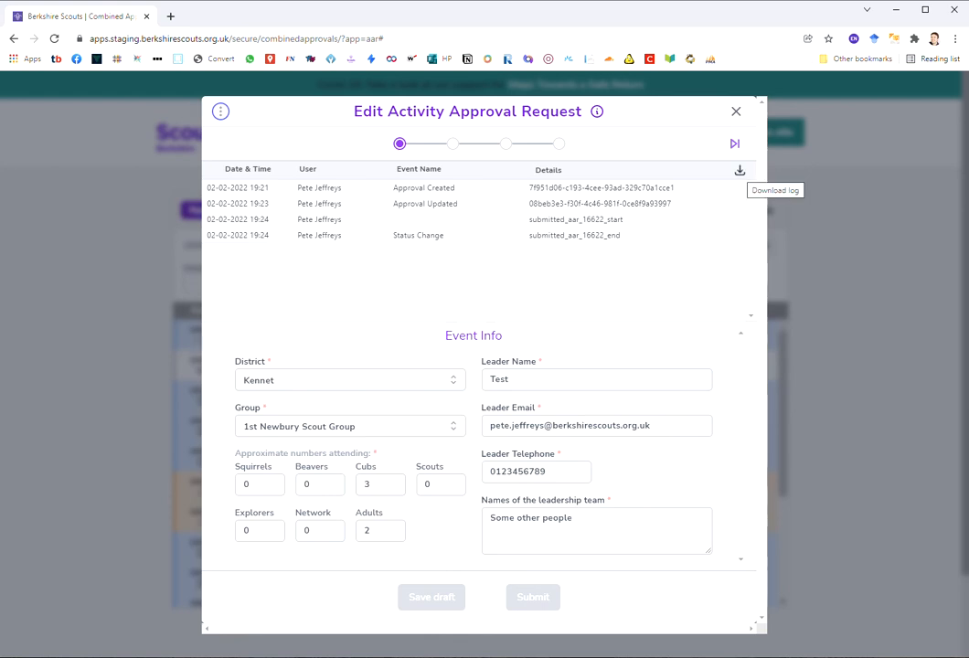
pyautogui.click(740, 170)
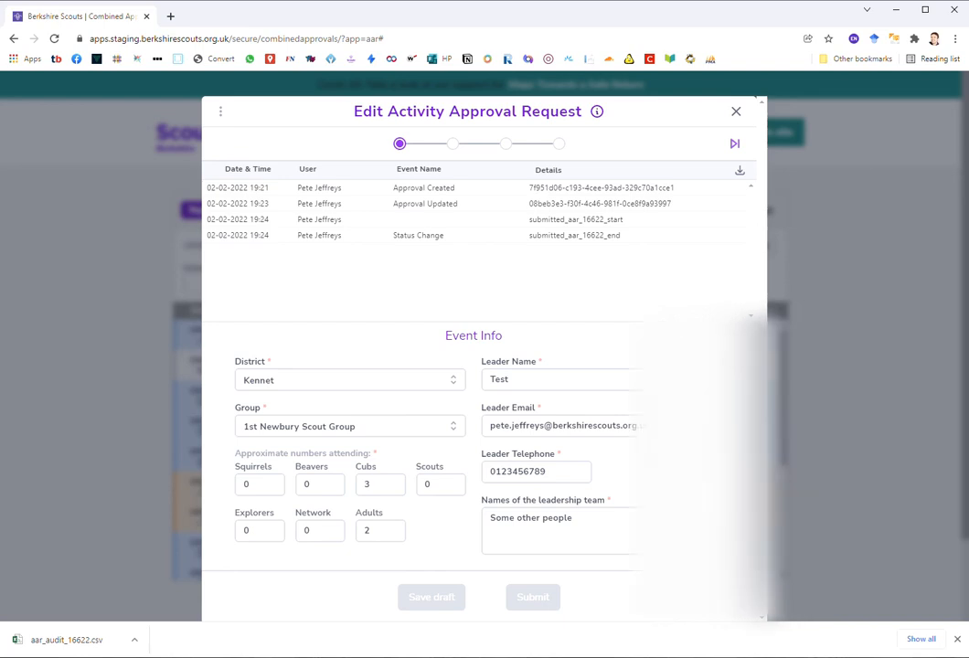
pyautogui.press('Escape')
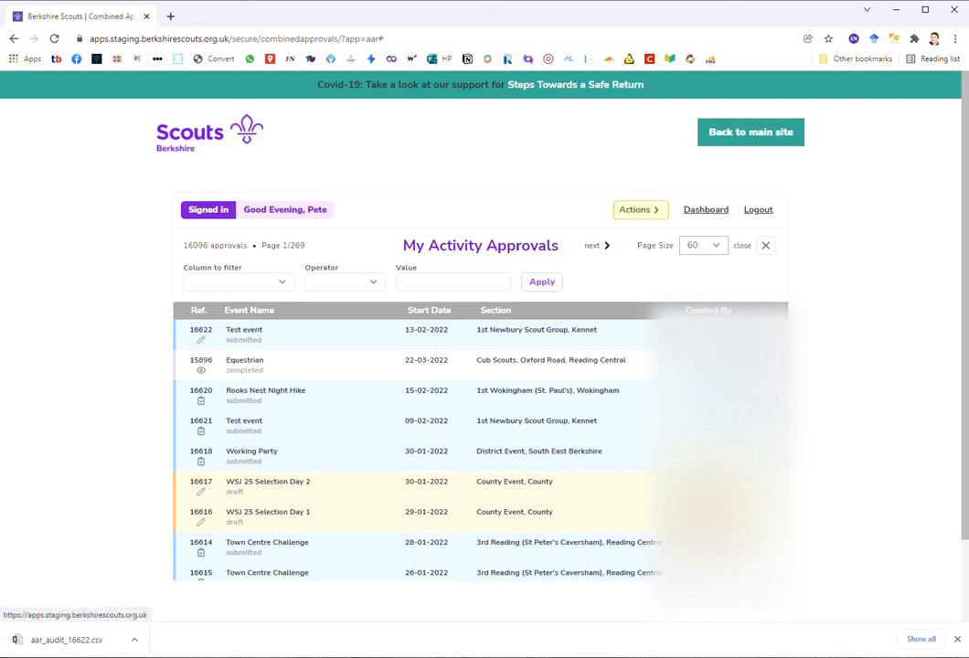
# Step: Go from the members' home page to My Details and reach the Email Frequency setting
pyautogui.click(706, 210)
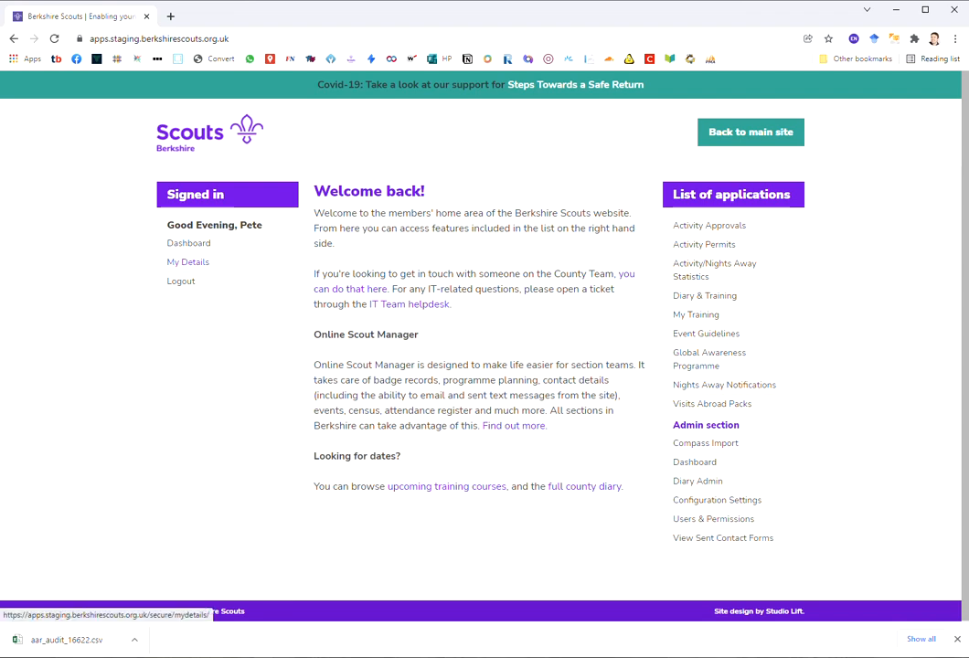
pyautogui.click(187, 261)
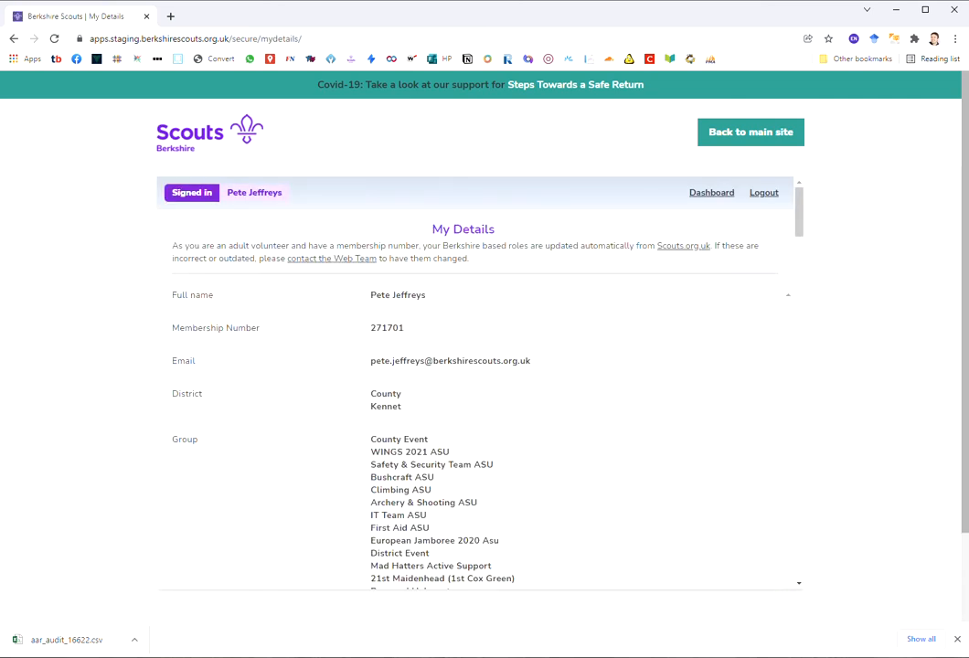
pyautogui.scroll(-20, 480, 384)
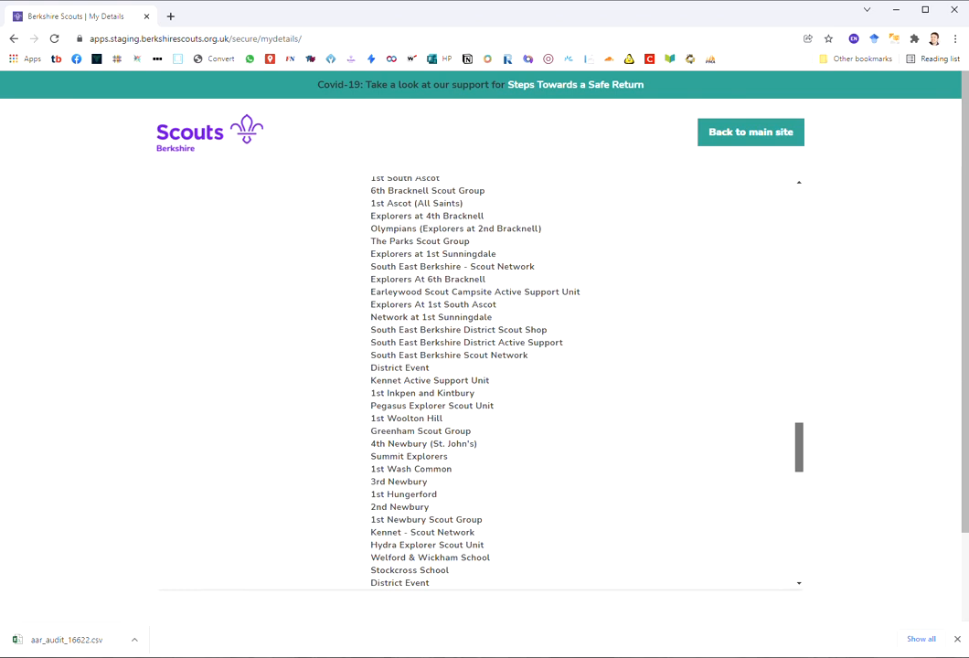
pyautogui.scroll(-10, 480, 384)
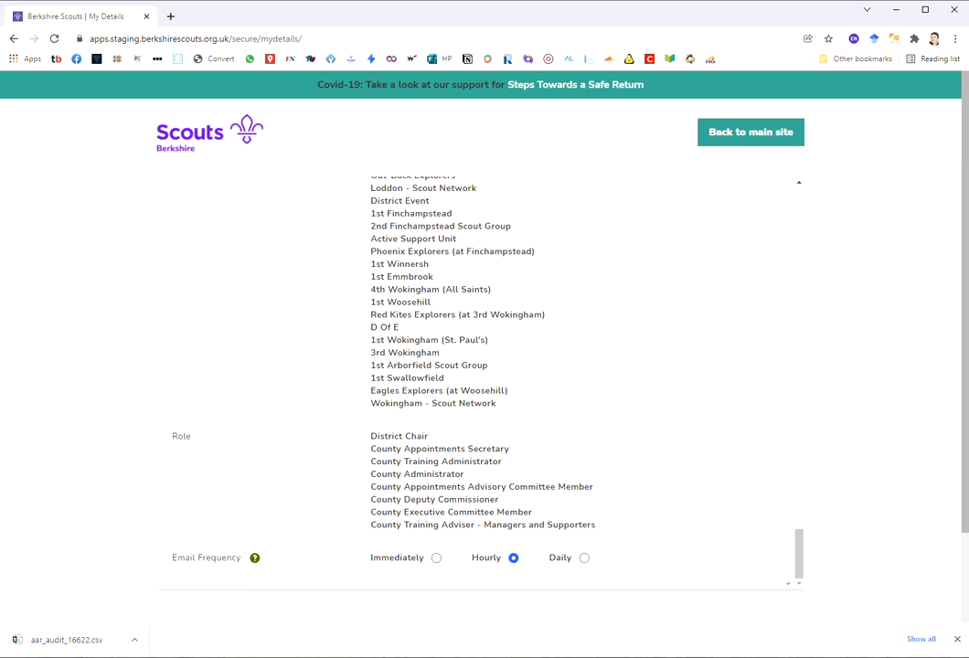
# Step: Change email frequency from Hourly to Daily, then return to the main Berkshire Scouts site
pyautogui.click(584, 558)
pyautogui.click(514, 558)
pyautogui.click(436, 557)
pyautogui.click(513, 558)
pyautogui.click(584, 558)
pyautogui.click(750, 132)
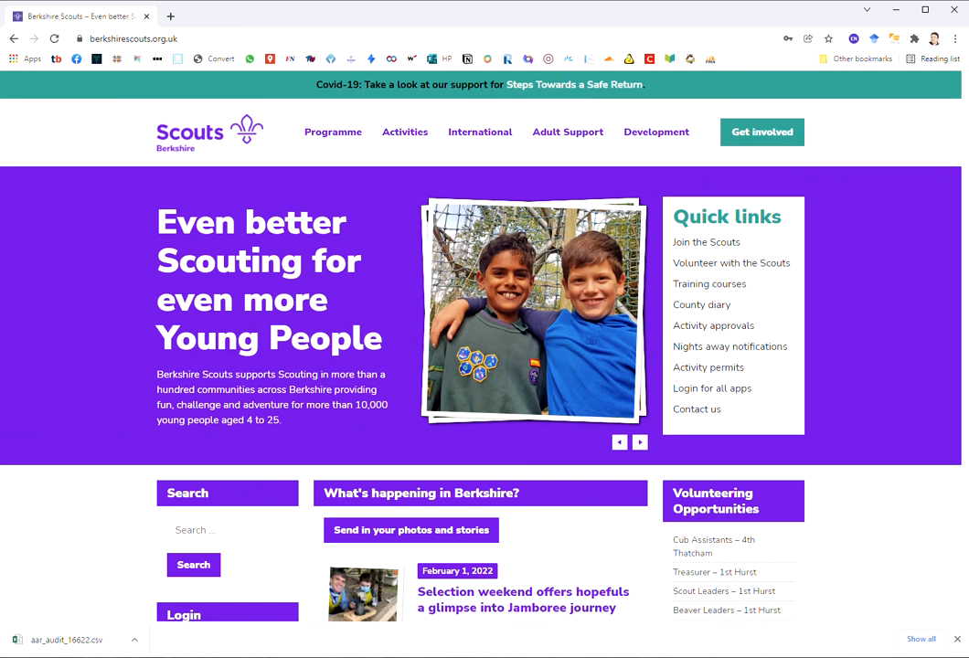
# Step: Open County Team from the site footer and scroll down to the IT Team Help Desk link
pyautogui.scroll(-15, 484, 347)
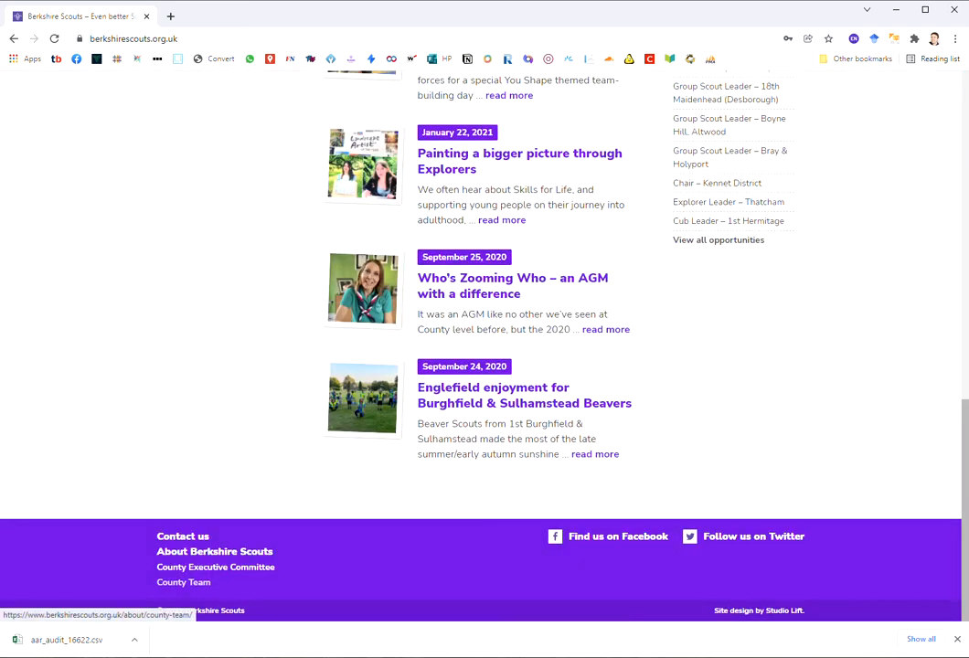
pyautogui.click(183, 583)
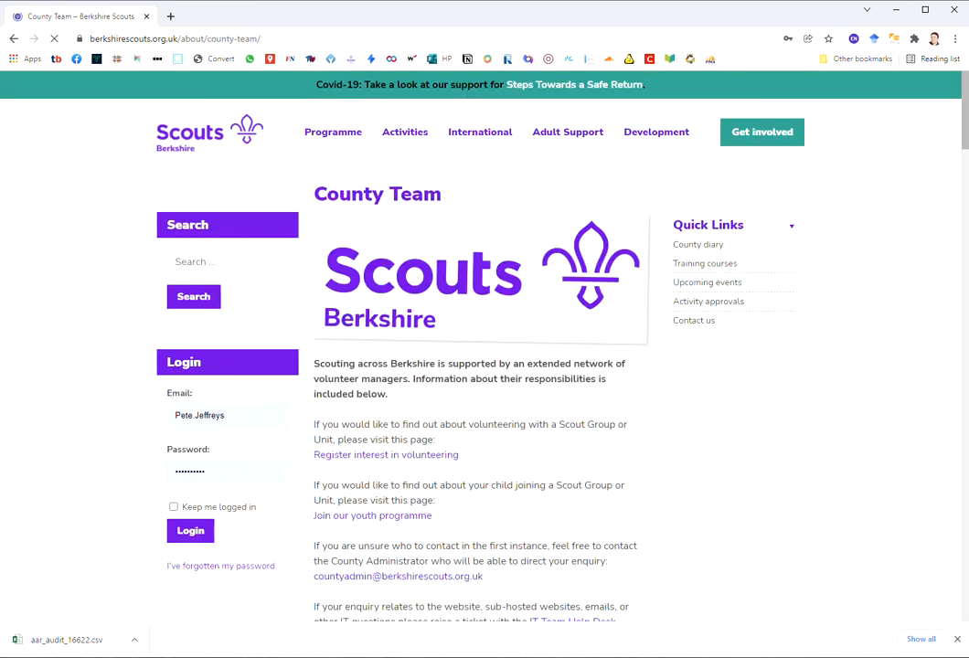
pyautogui.scroll(-2, 485, 348)
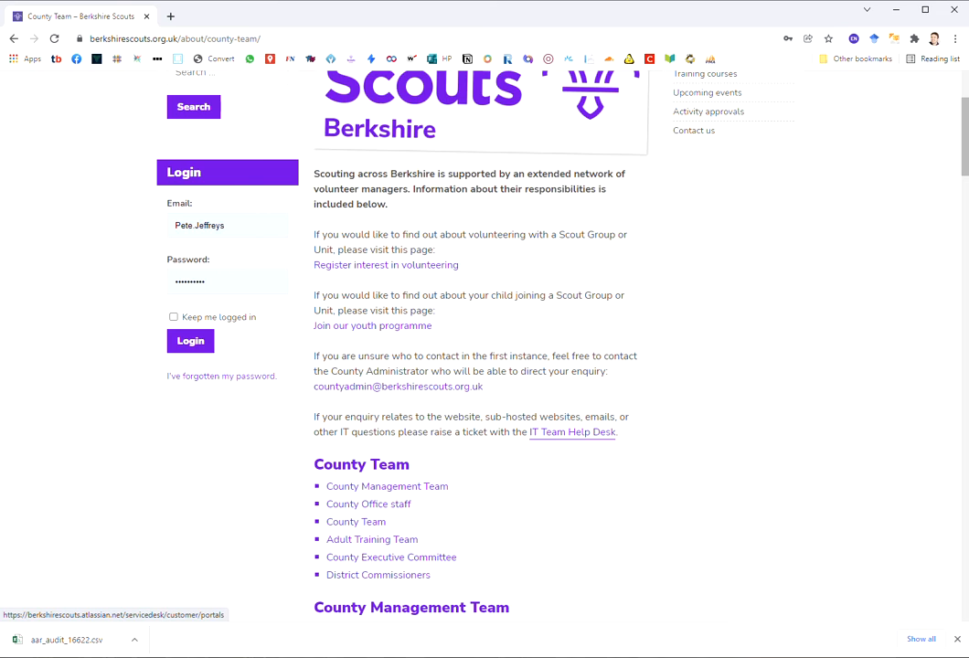
pyautogui.scroll(-1, 572, 432)
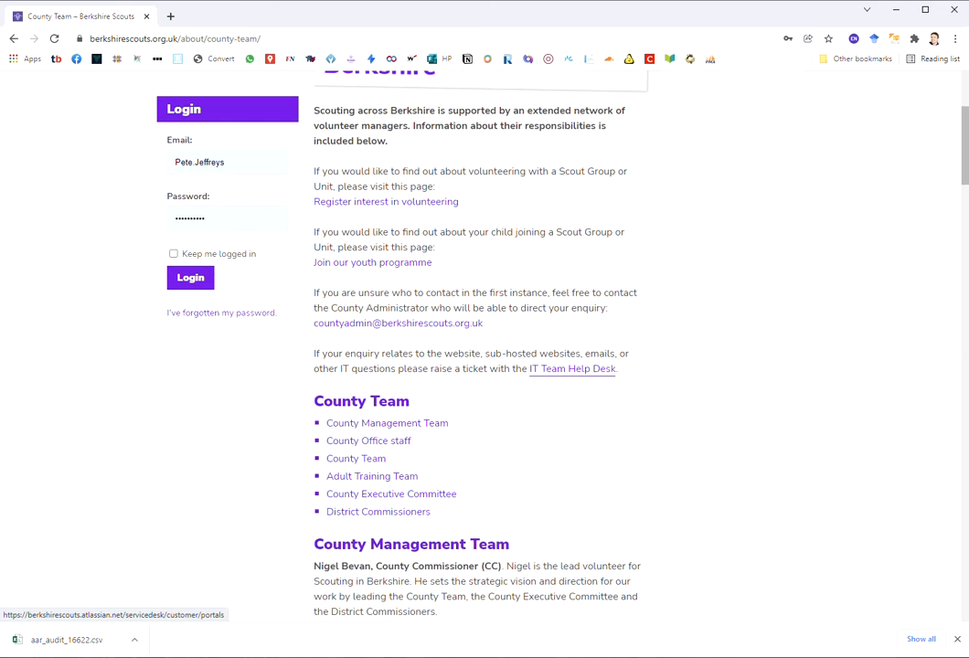